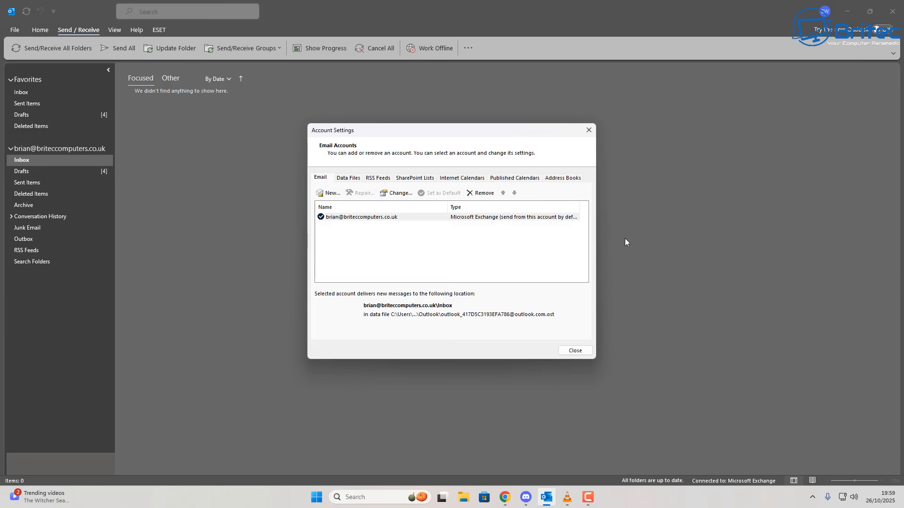
Try removing the Exchange account, dismiss the data-location warning, and start adding a new account
{"action": "left_click", "coordinate": [368, 220]}
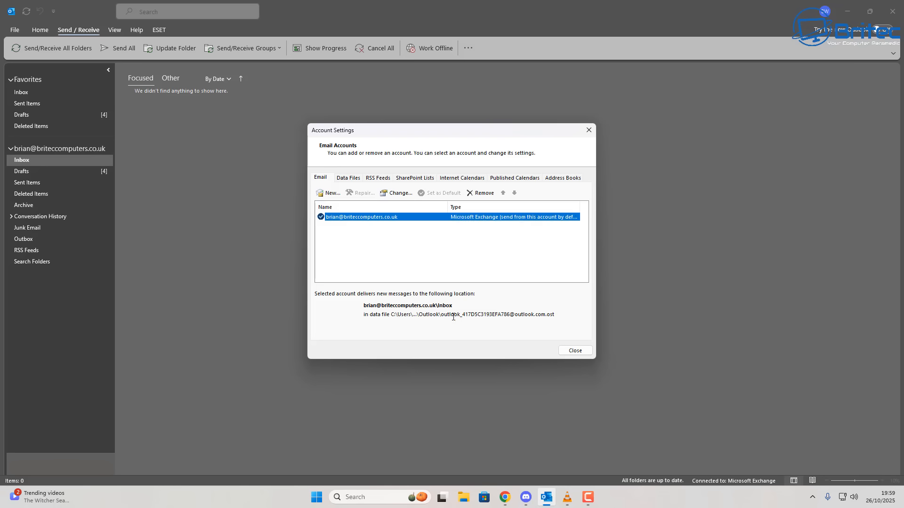
{"action": "left_click_drag", "start_coordinate": [564, 316], "coordinate": [343, 317]}
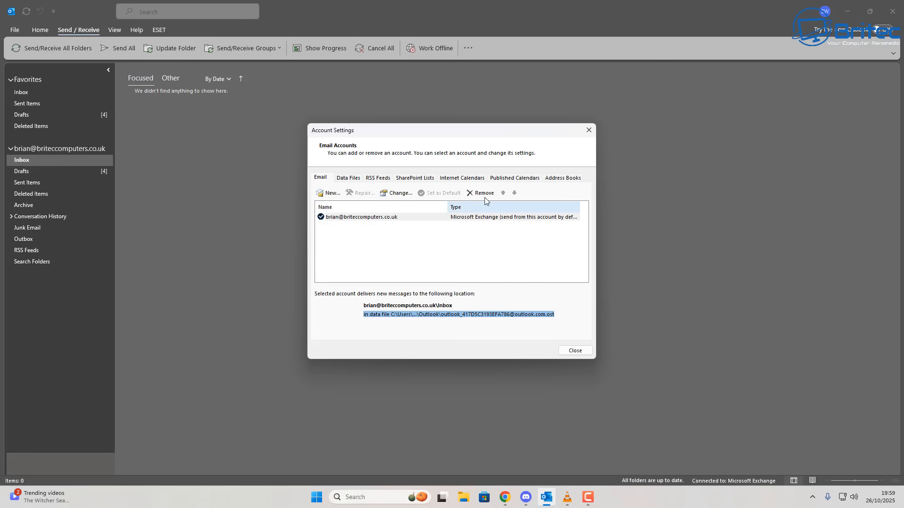
{"action": "left_click", "coordinate": [450, 221]}
{"action": "left_click", "coordinate": [471, 194]}
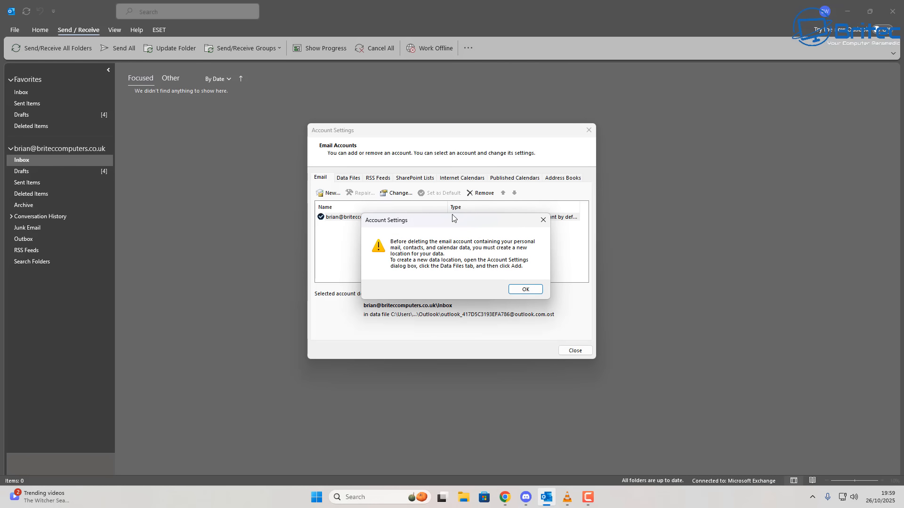
{"action": "left_click_drag", "start_coordinate": [453, 215], "coordinate": [441, 213]}
{"action": "left_click", "coordinate": [497, 288]}
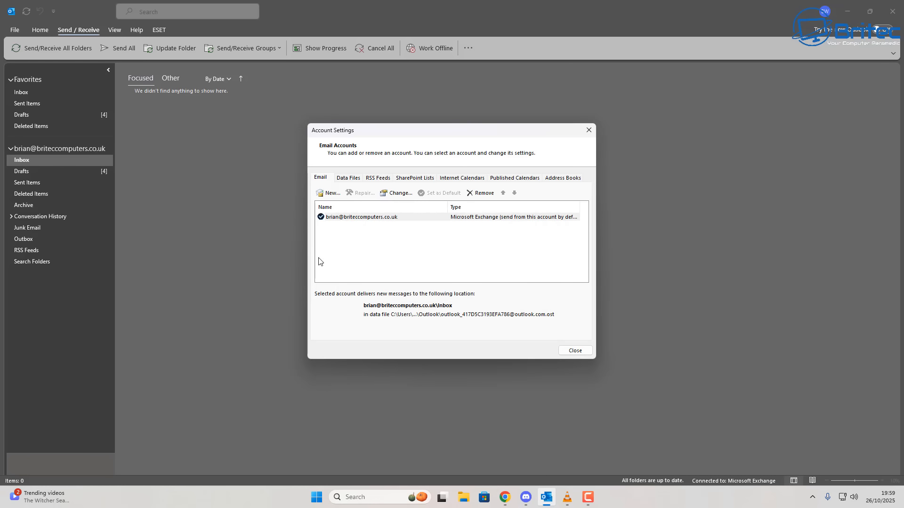
{"action": "left_click", "coordinate": [331, 193]}
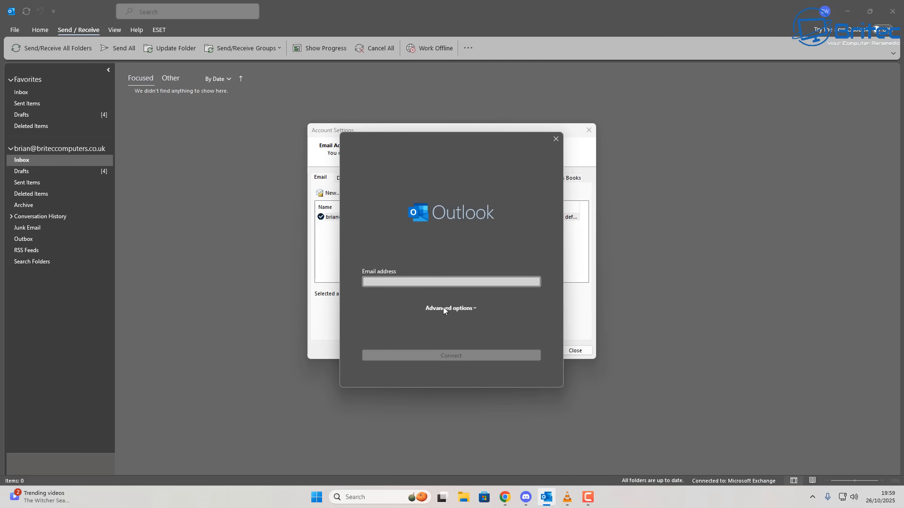
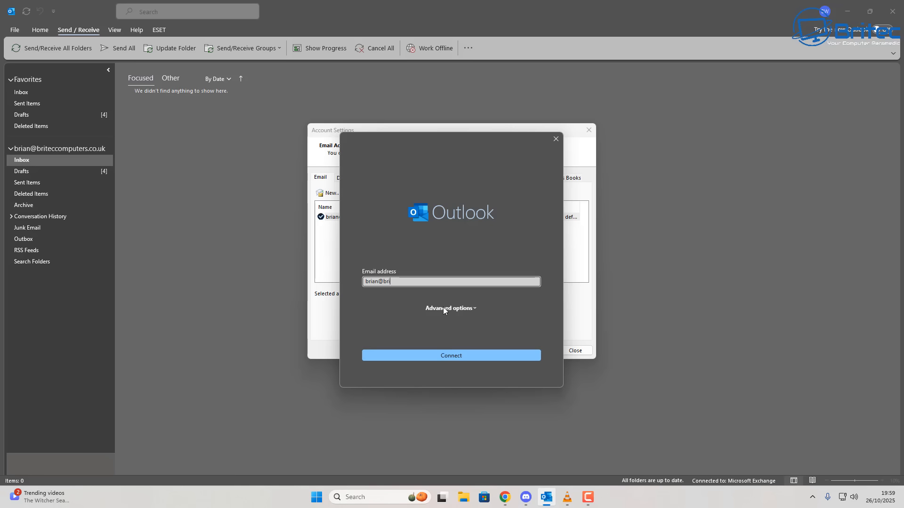
{"action": "left_click", "coordinate": [440, 360]}
{"action": "left_click", "coordinate": [473, 309]}
{"action": "left_click", "coordinate": [407, 320]}
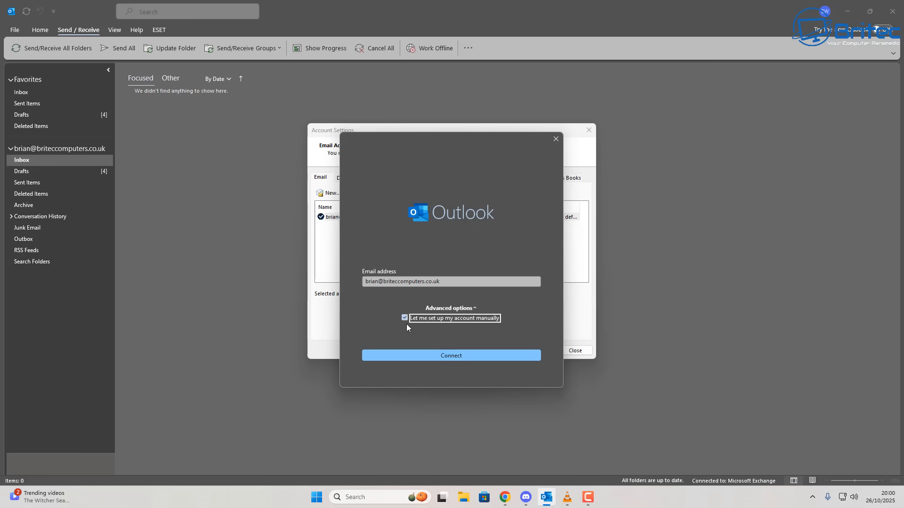
{"action": "left_click", "coordinate": [446, 356]}
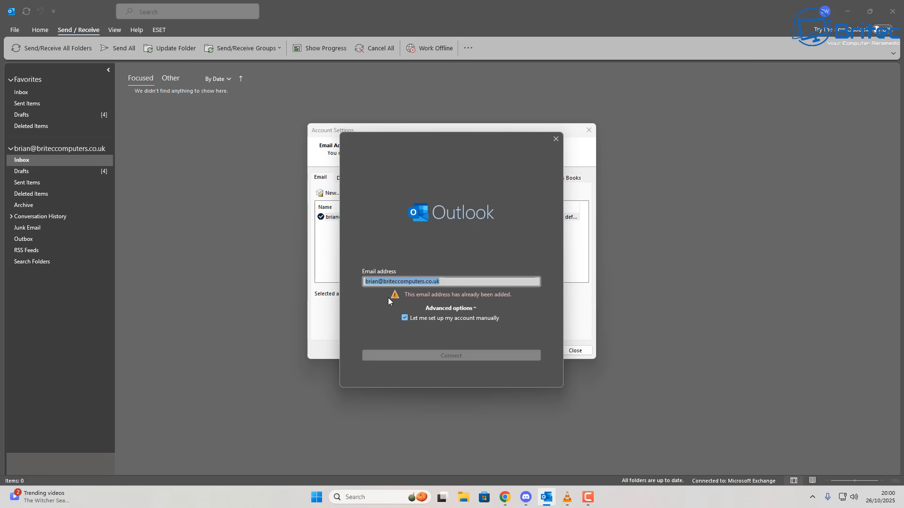
{"action": "left_click", "coordinate": [556, 141]}
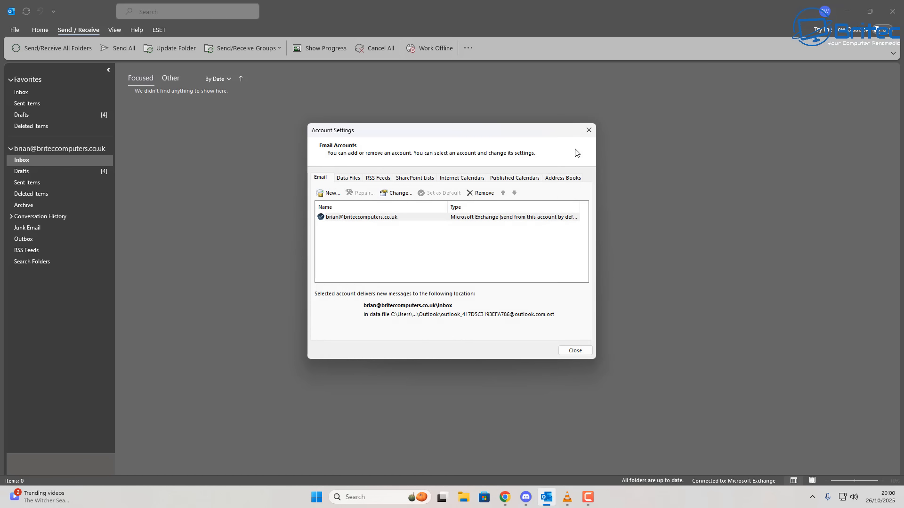
Close Account Settings and Outlook, then open Control Panel by searching 'control'
{"action": "left_click", "coordinate": [587, 134]}
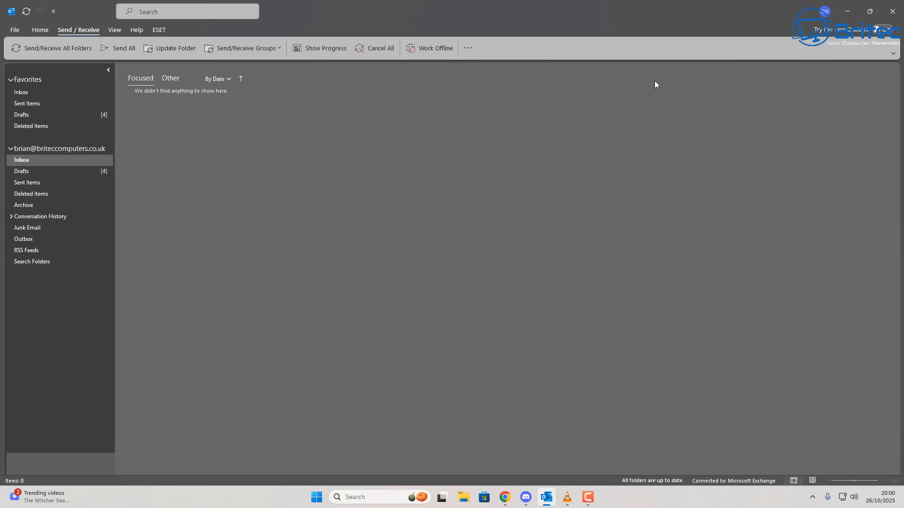
{"action": "left_click", "coordinate": [892, 11]}
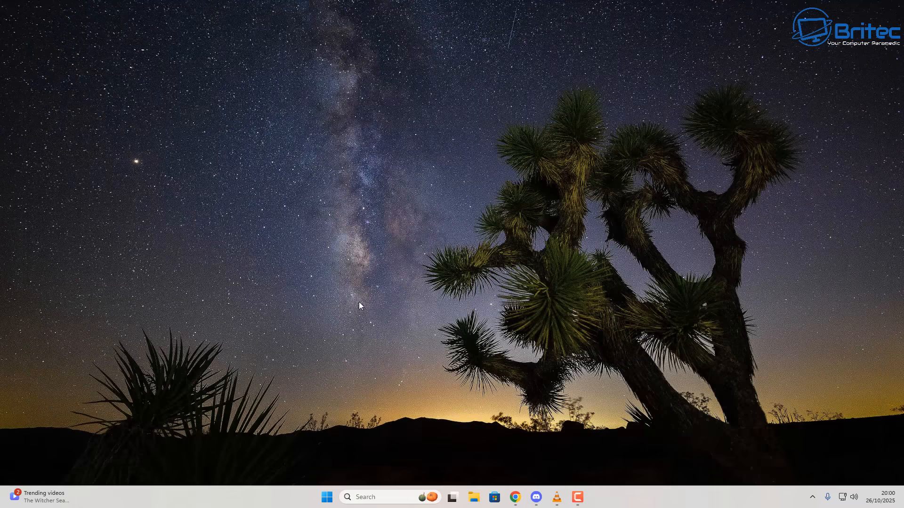
{"action": "left_click", "coordinate": [362, 494]}
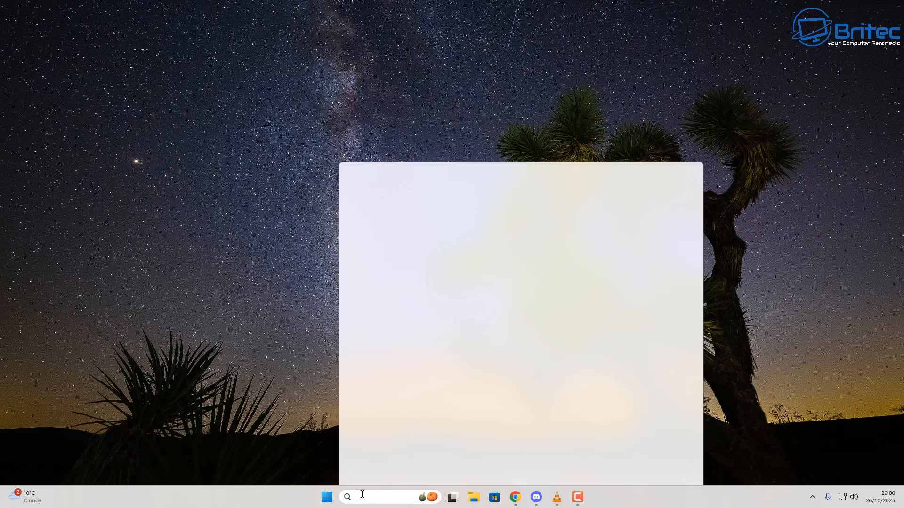
{"action": "type", "text": "control"}
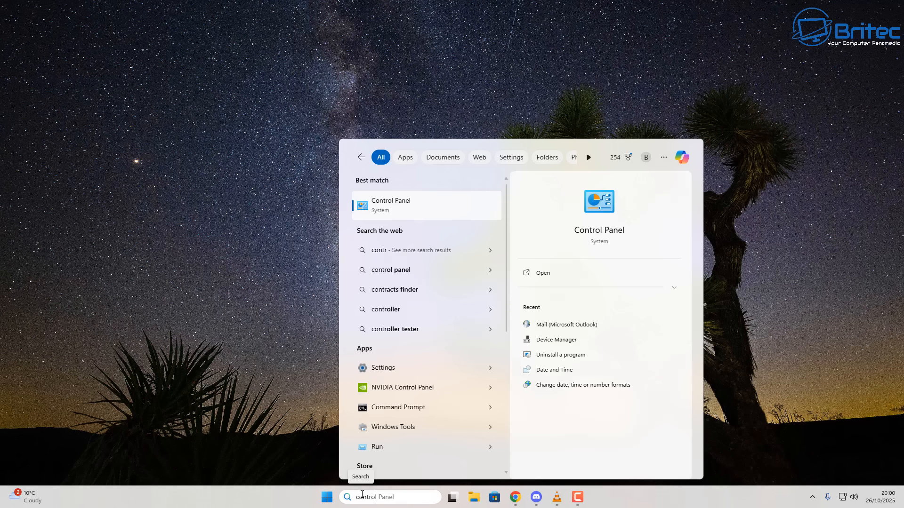
{"action": "left_click", "coordinate": [414, 208]}
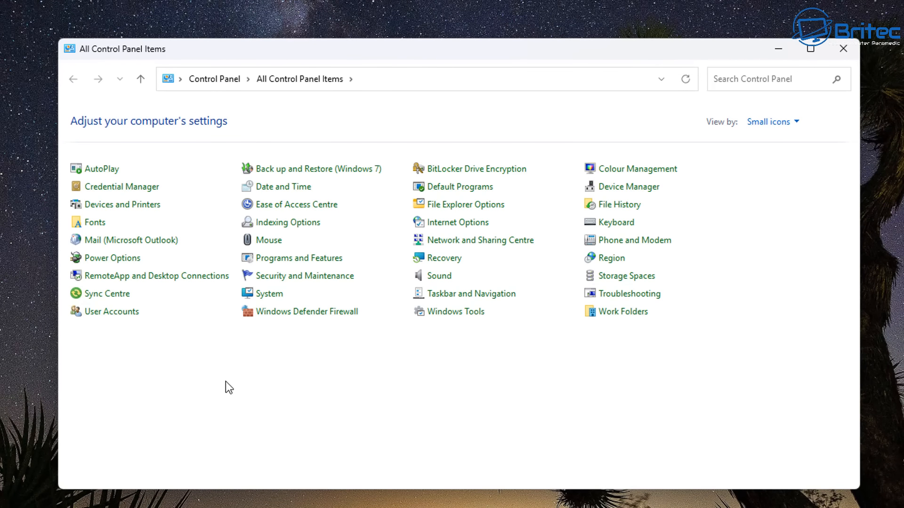
Open the Mail (Microsoft Outlook) applet and minimize Control Panel behind it
{"action": "left_click", "coordinate": [115, 245]}
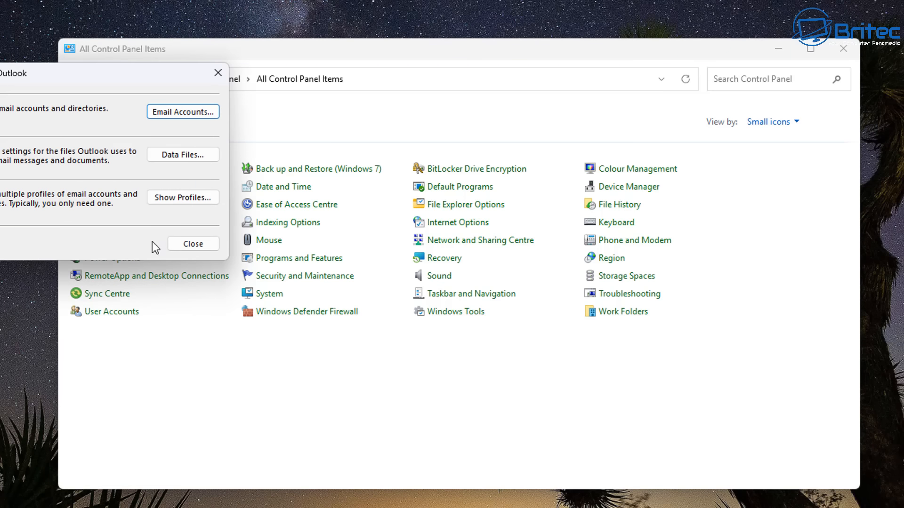
{"action": "left_click_drag", "start_coordinate": [61, 67], "coordinate": [431, 137]}
{"action": "left_click", "coordinate": [781, 49]}
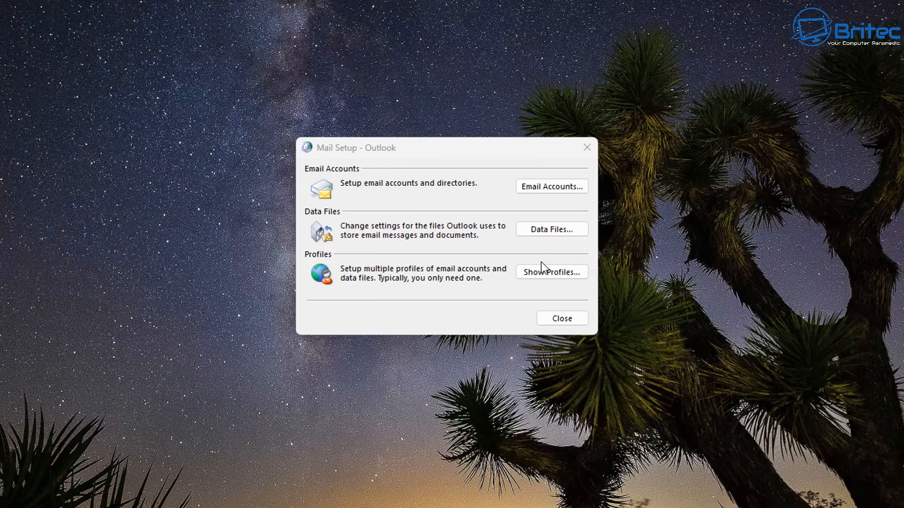
Retry removing the Exchange account from the Outlook profile, dismiss the warning, and close its settings
{"action": "left_click", "coordinate": [541, 274]}
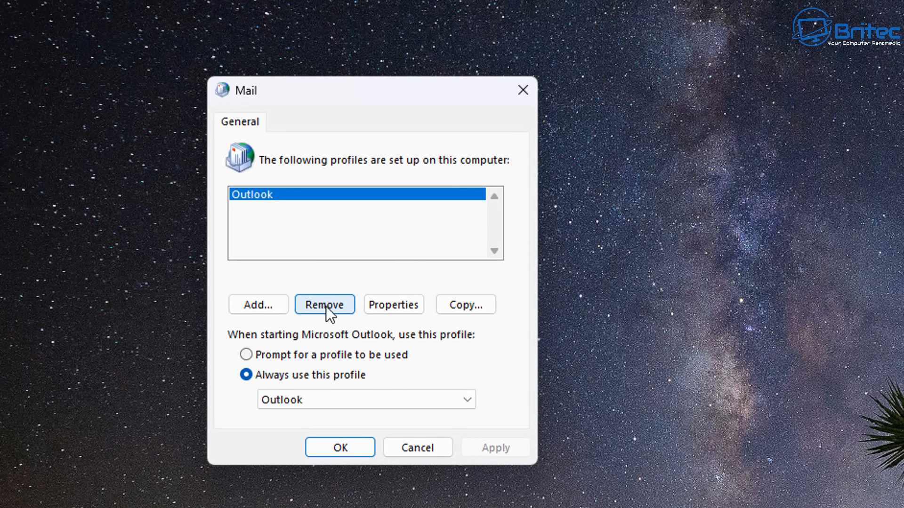
{"action": "left_click", "coordinate": [380, 307]}
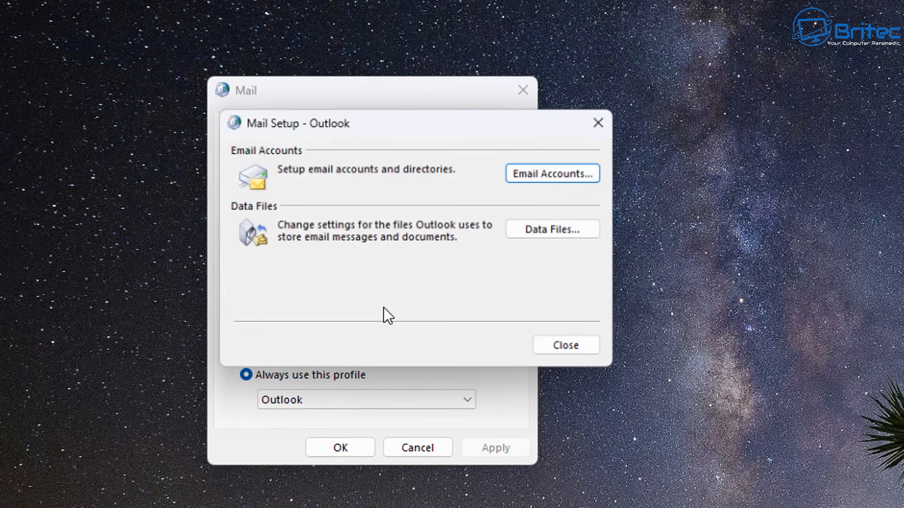
{"action": "left_click", "coordinate": [567, 173]}
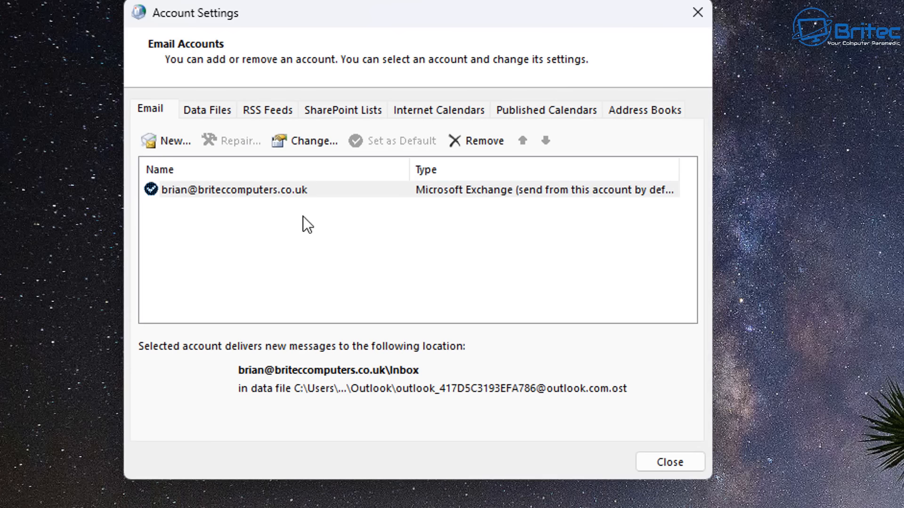
{"action": "left_click", "coordinate": [268, 194]}
{"action": "left_click", "coordinate": [490, 142]}
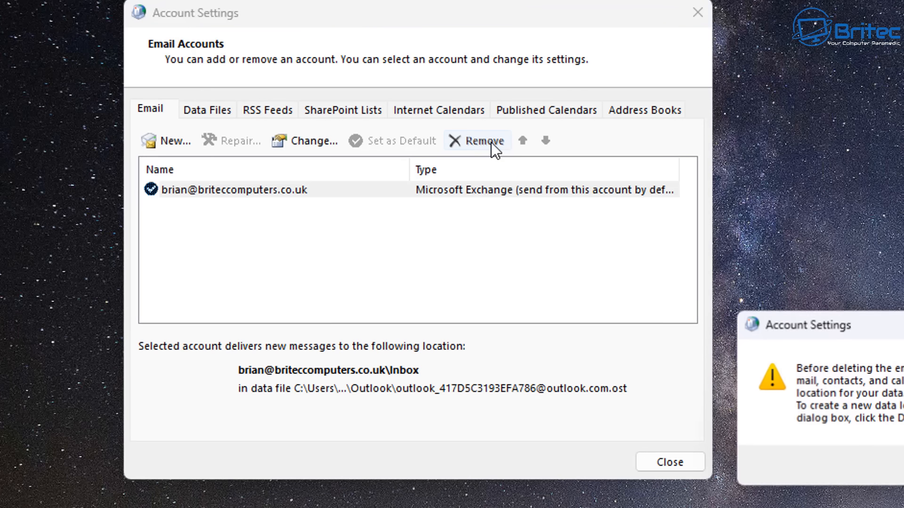
{"action": "key", "text": "Return"}
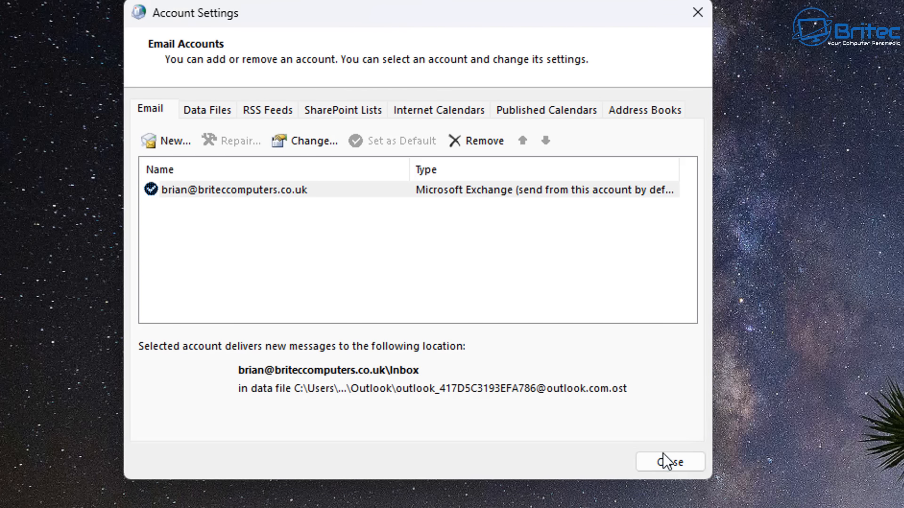
{"action": "left_click", "coordinate": [685, 466]}
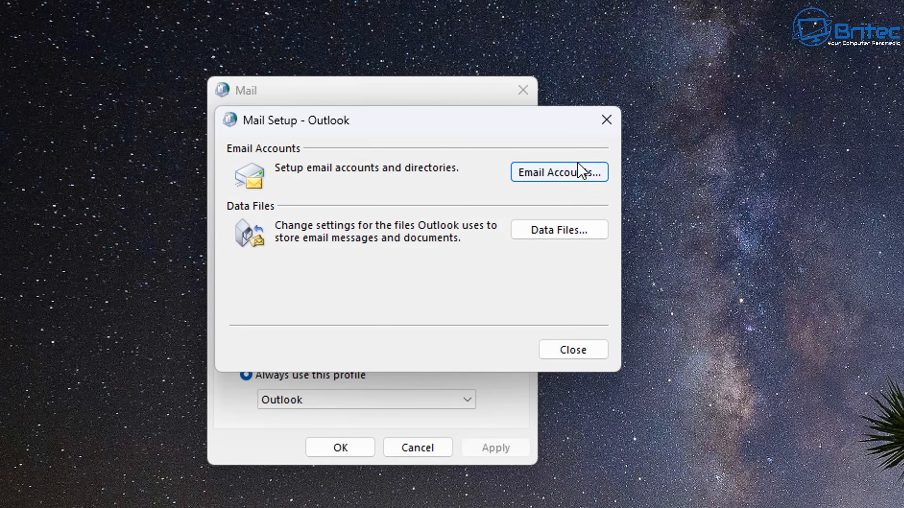
{"action": "left_click", "coordinate": [607, 121]}
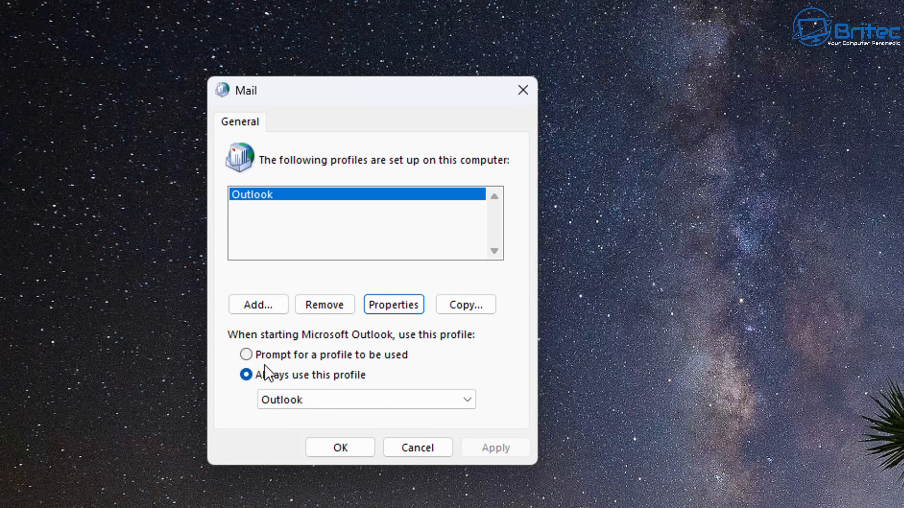
Delete the Outlook profile, confirm, apply, and close the Mail profiles window
{"action": "left_click", "coordinate": [324, 304]}
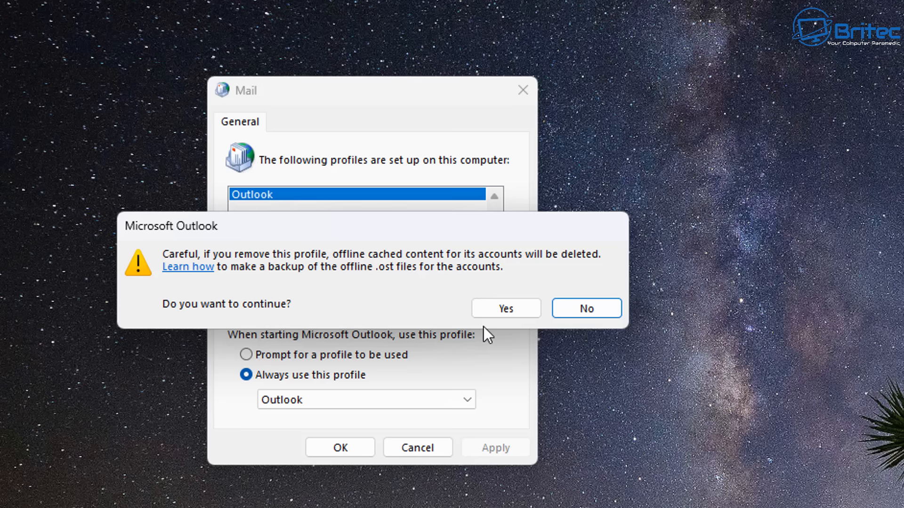
{"action": "left_click", "coordinate": [498, 305]}
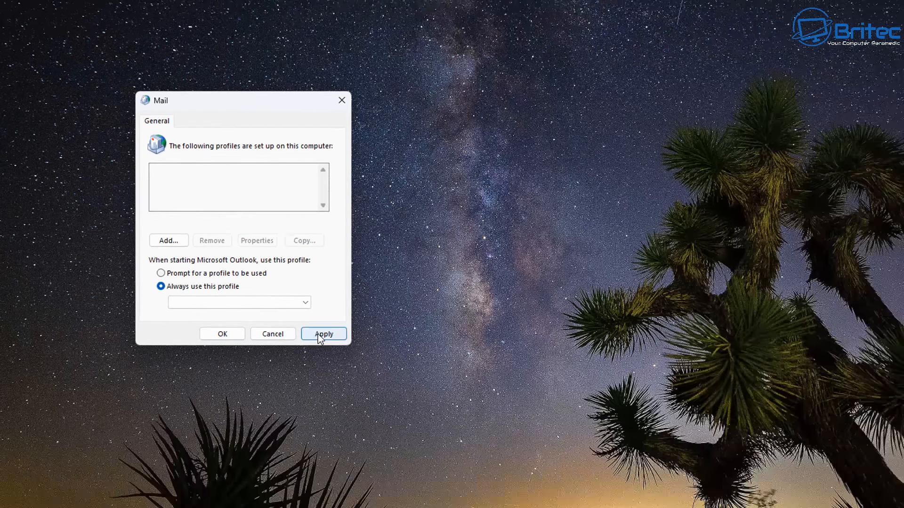
{"action": "left_click", "coordinate": [495, 447]}
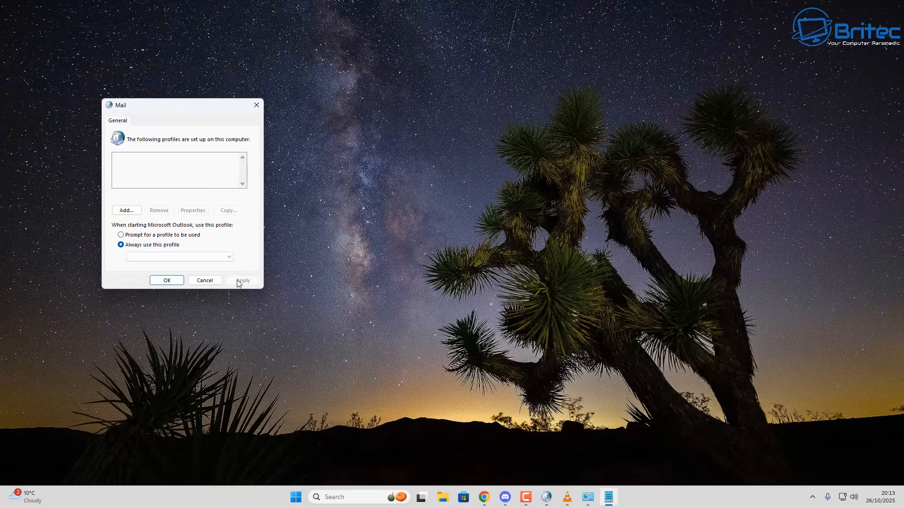
{"action": "left_click", "coordinate": [165, 280]}
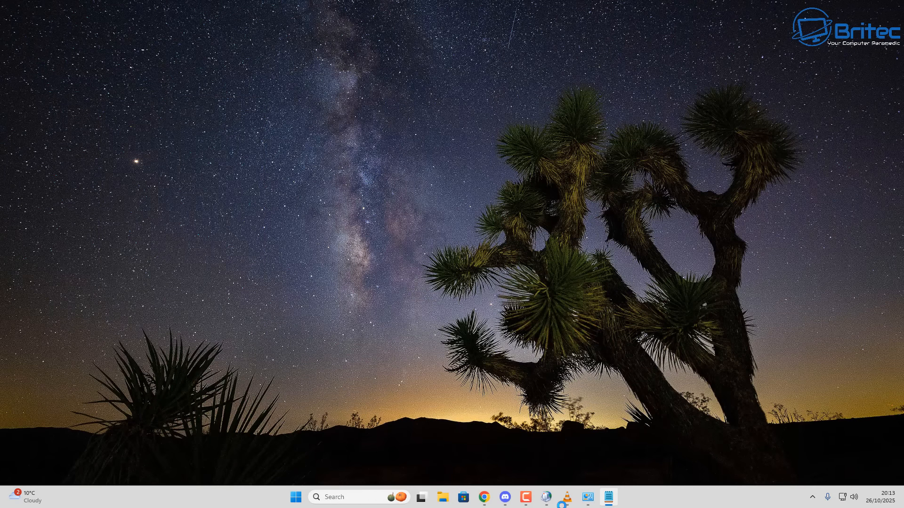
Reopen Mail from Control Panel and add a new profile named 'Outlook'
{"action": "mouse_move", "coordinate": [555, 500]}
{"action": "left_click", "coordinate": [605, 502]}
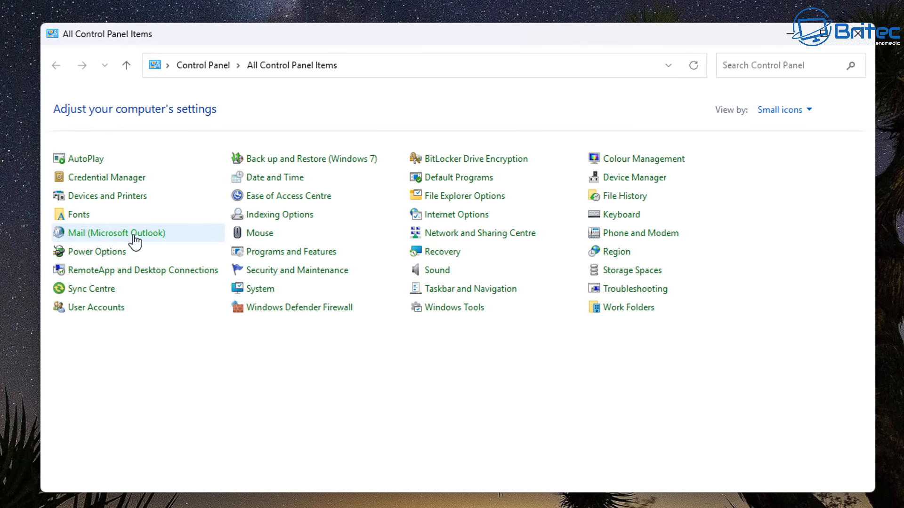
{"action": "left_click", "coordinate": [135, 238]}
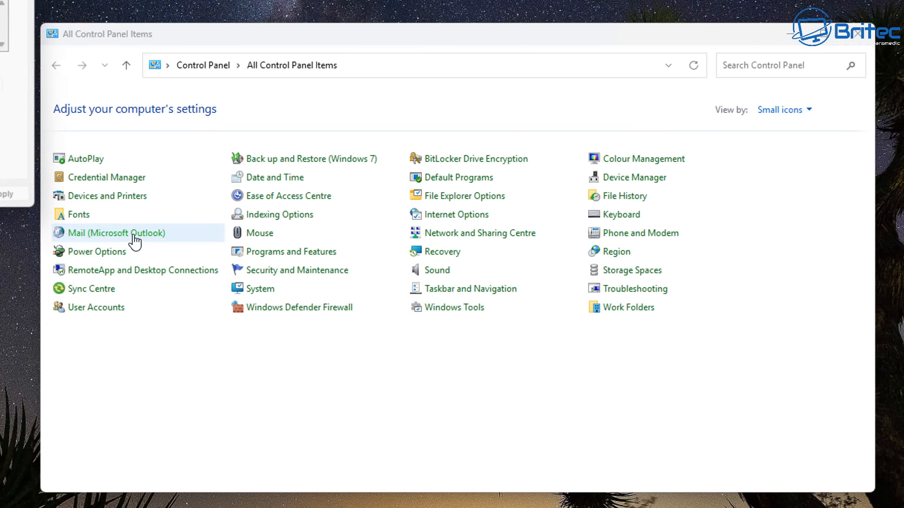
{"action": "left_click_drag", "start_coordinate": [0, 0], "coordinate": [492, 80]}
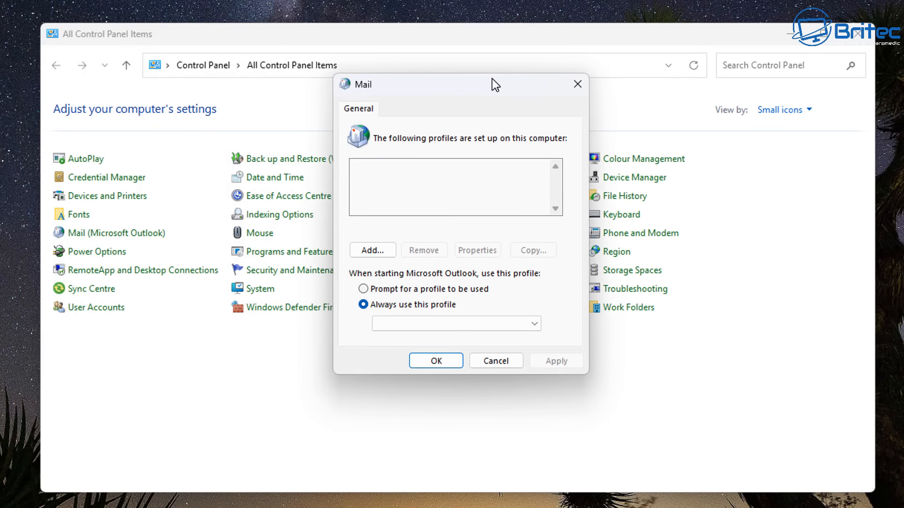
{"action": "left_click", "coordinate": [372, 250]}
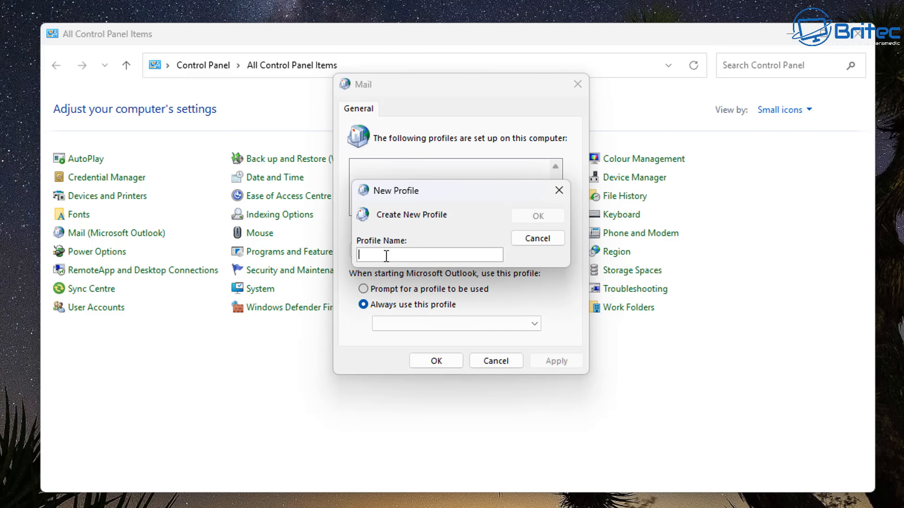
{"action": "type", "text": "Outl"}
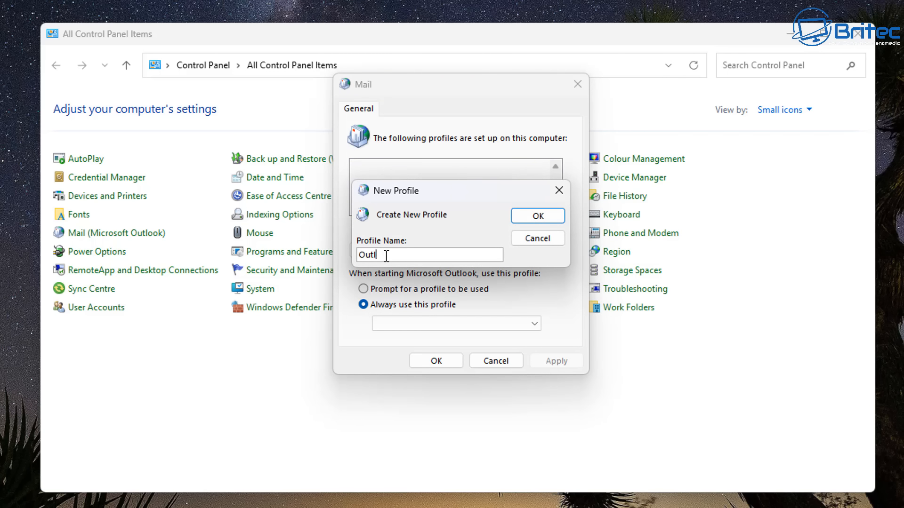
{"action": "type", "text": "ook"}
{"action": "left_click", "coordinate": [546, 215]}
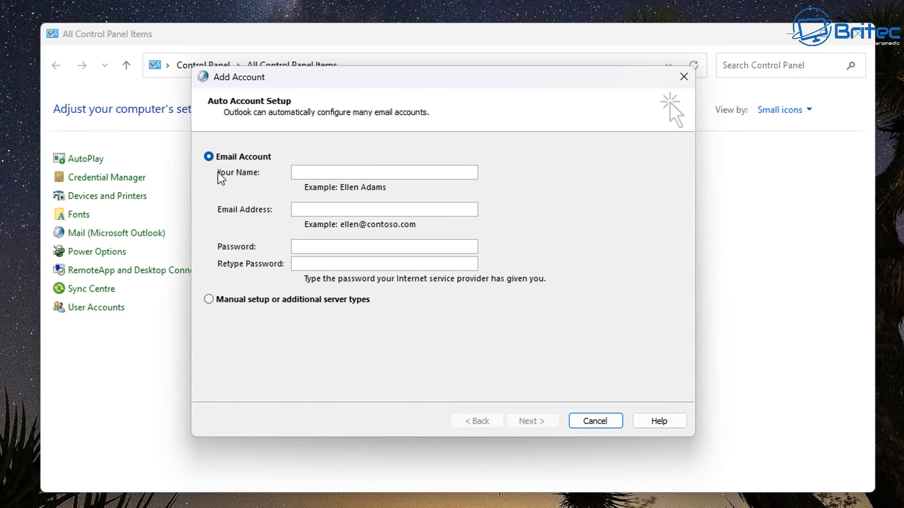
Choose manual setup with POP or IMAP and set the account type to IMAP
{"action": "left_click", "coordinate": [211, 302]}
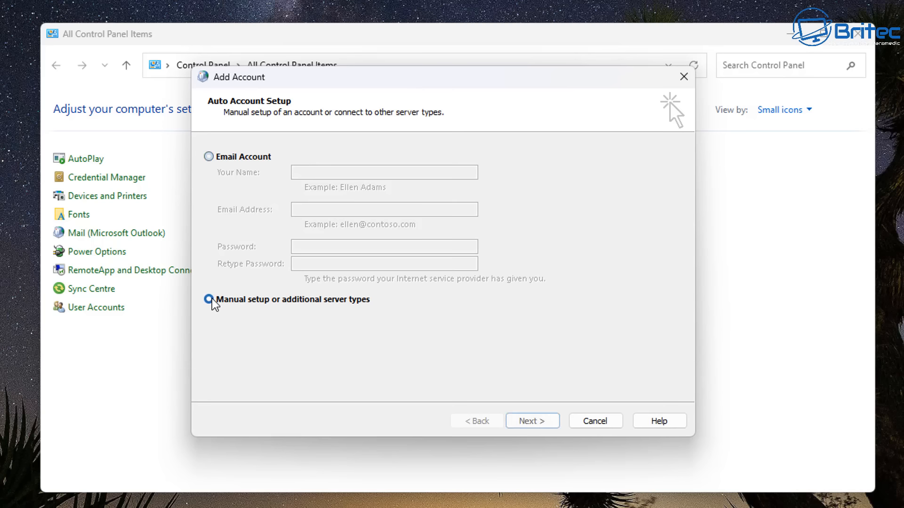
{"action": "left_click", "coordinate": [532, 421]}
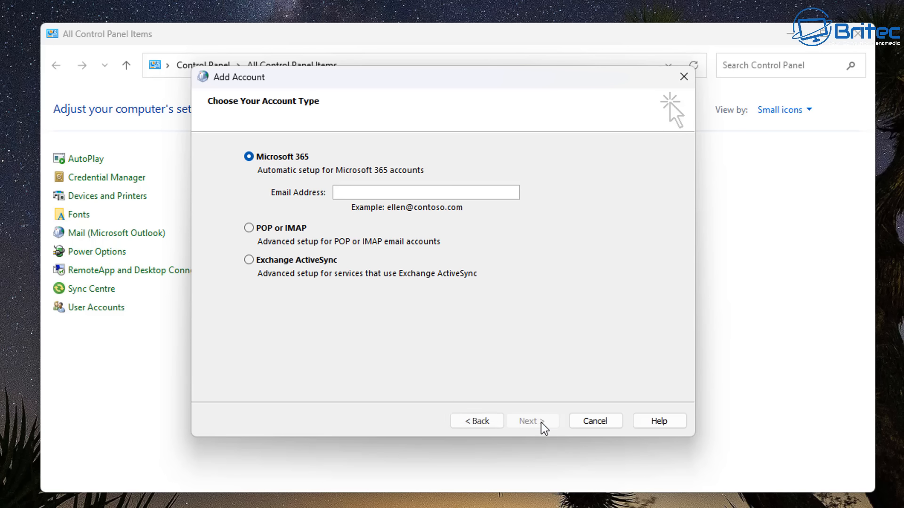
{"action": "left_click", "coordinate": [249, 228]}
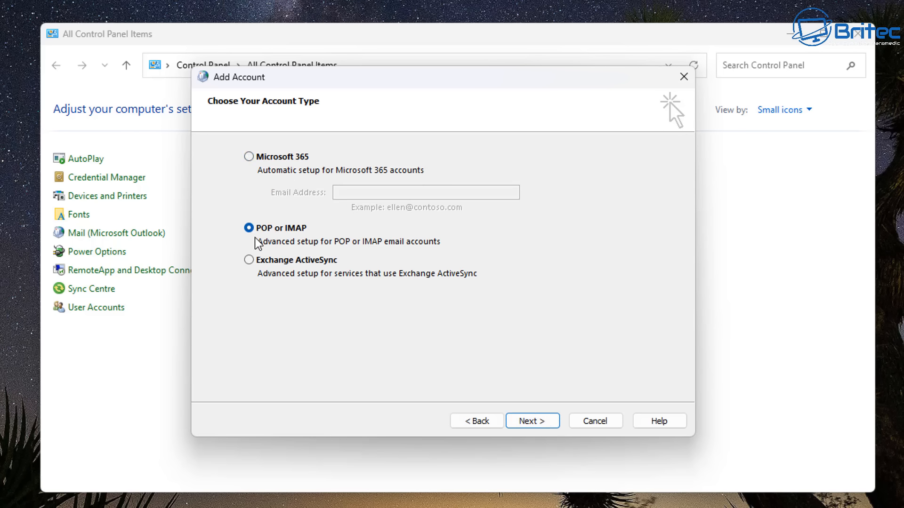
{"action": "left_click", "coordinate": [532, 421]}
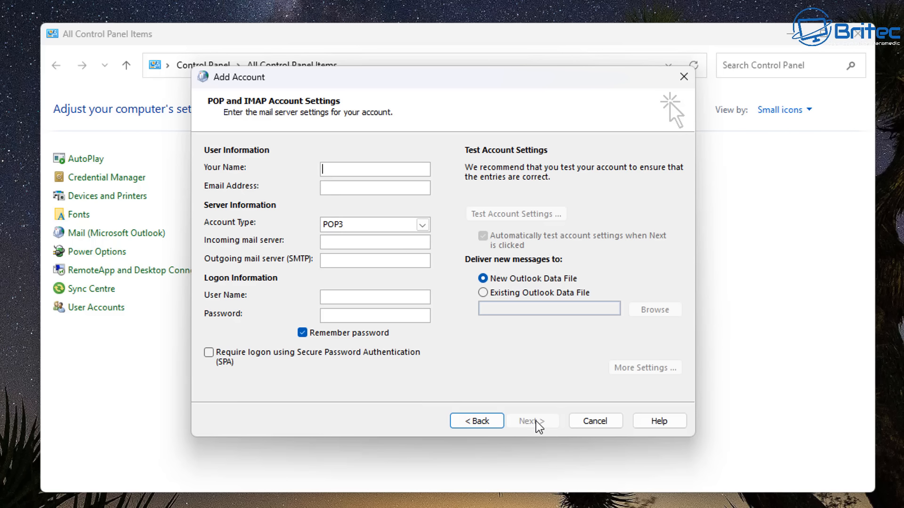
{"action": "left_click", "coordinate": [422, 225]}
{"action": "left_click", "coordinate": [335, 248]}
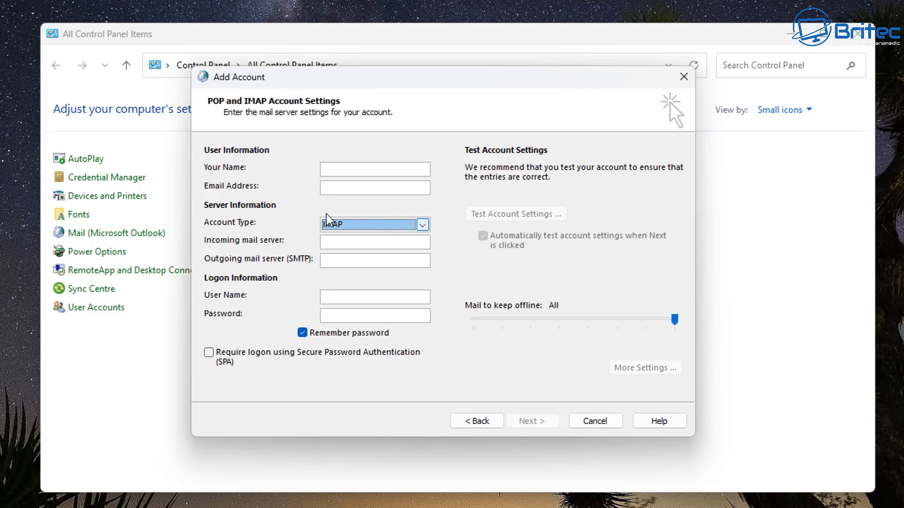
Enter the account holder's name and e-mail address
{"action": "left_click", "coordinate": [339, 171]}
{"action": "type", "text": "B"}
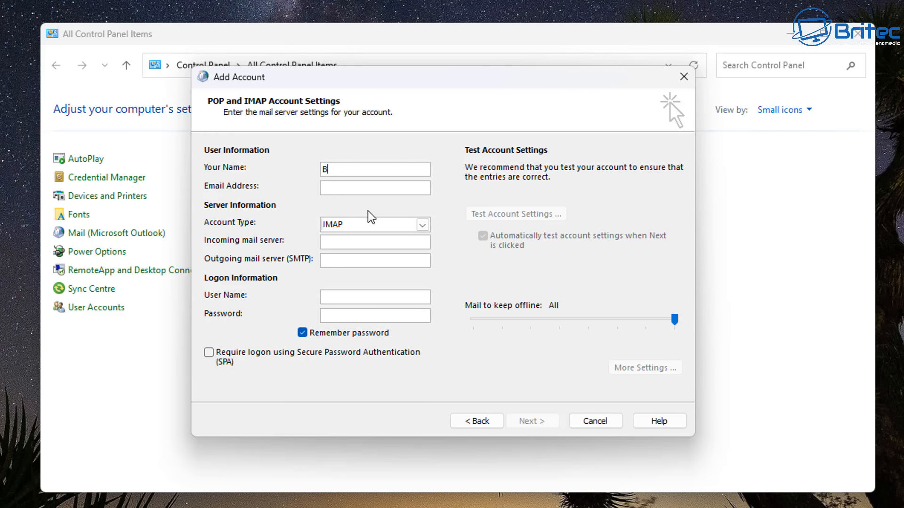
{"action": "type", "text": "rian"}
{"action": "left_click", "coordinate": [346, 188]}
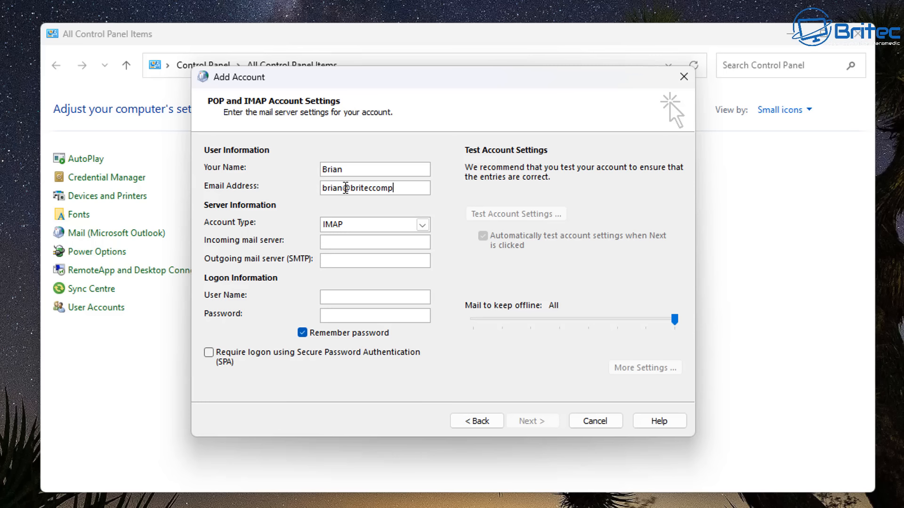
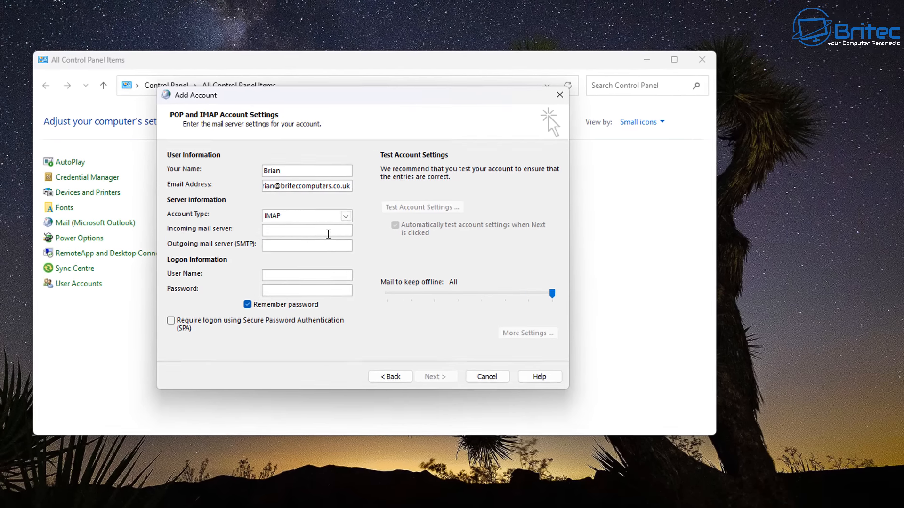
Copy secure.emailsrvr.com from the notes into both mail server fields and enter the password
{"action": "left_click", "coordinate": [273, 230]}
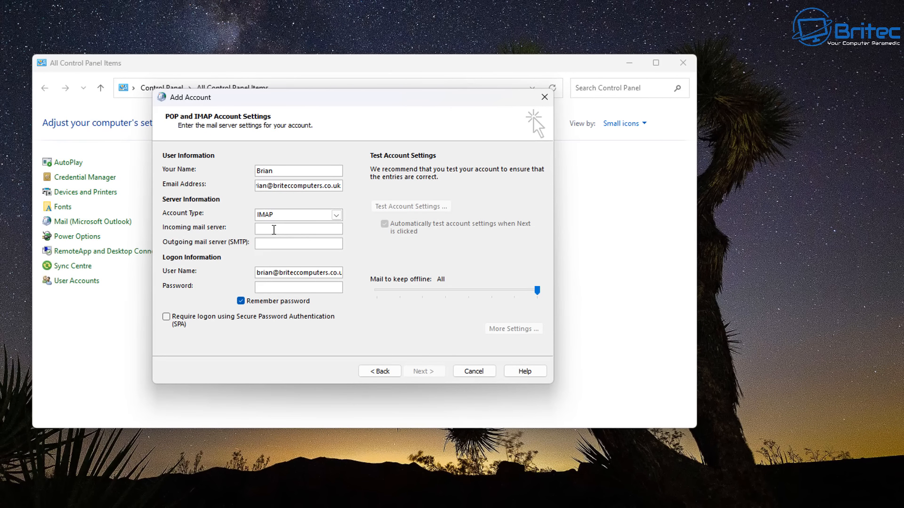
{"action": "left_click", "coordinate": [607, 506]}
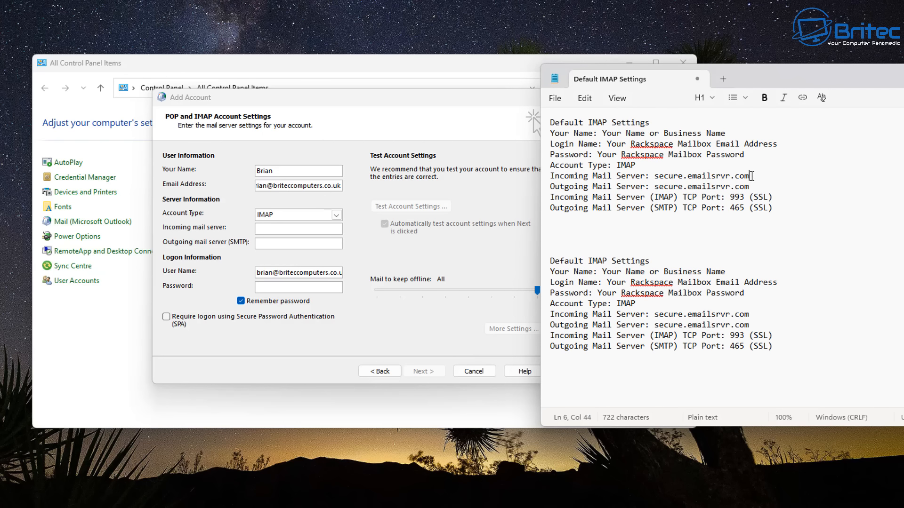
{"action": "left_click_drag", "start_coordinate": [753, 176], "coordinate": [654, 177]}
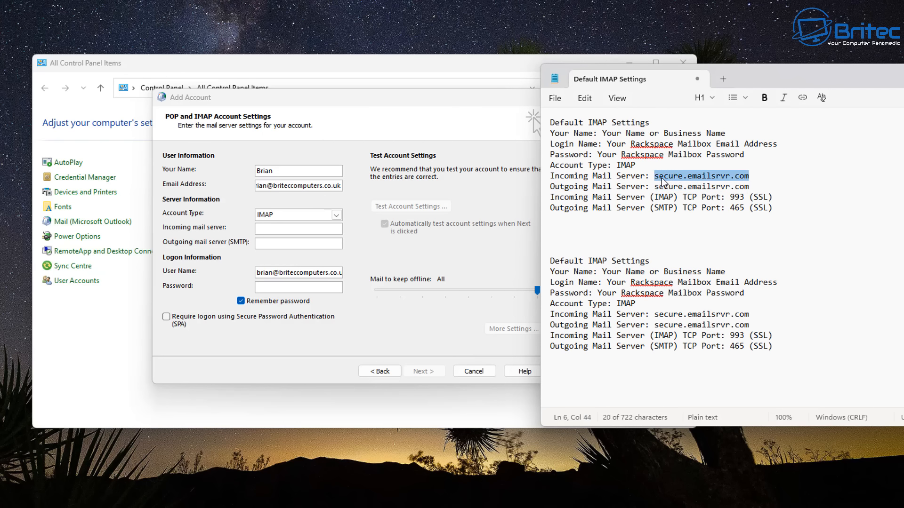
{"action": "right_click", "coordinate": [658, 179]}
{"action": "left_click", "coordinate": [720, 194]}
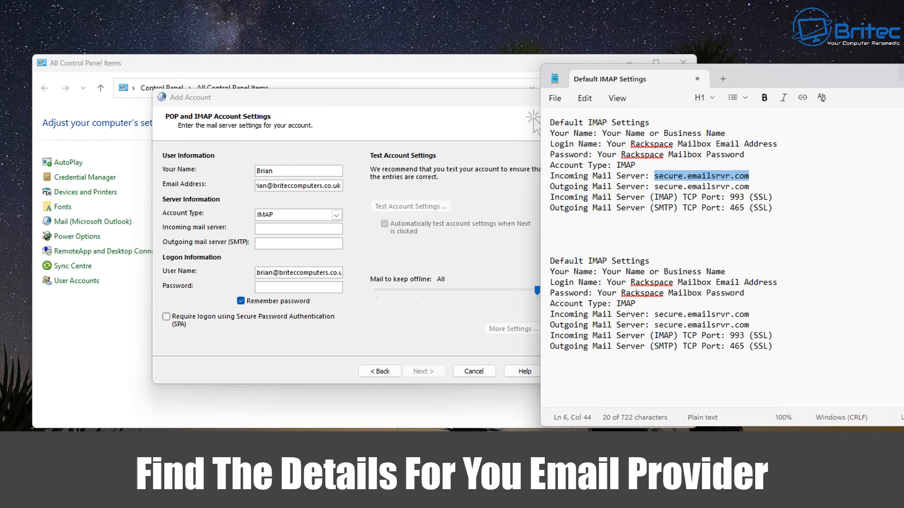
{"action": "left_click", "coordinate": [902, 72]}
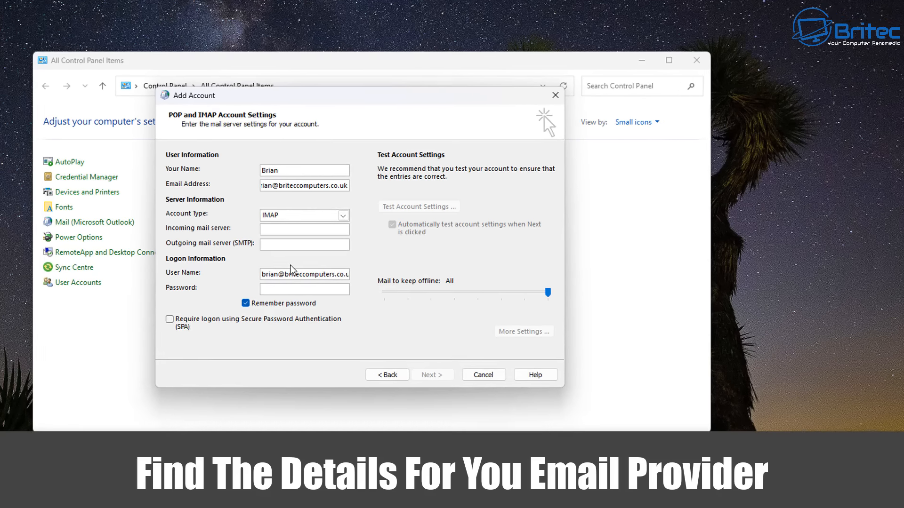
{"action": "key", "text": "ctrl+v"}
{"action": "left_click", "coordinate": [277, 243]}
{"action": "key", "text": "ctrl+v"}
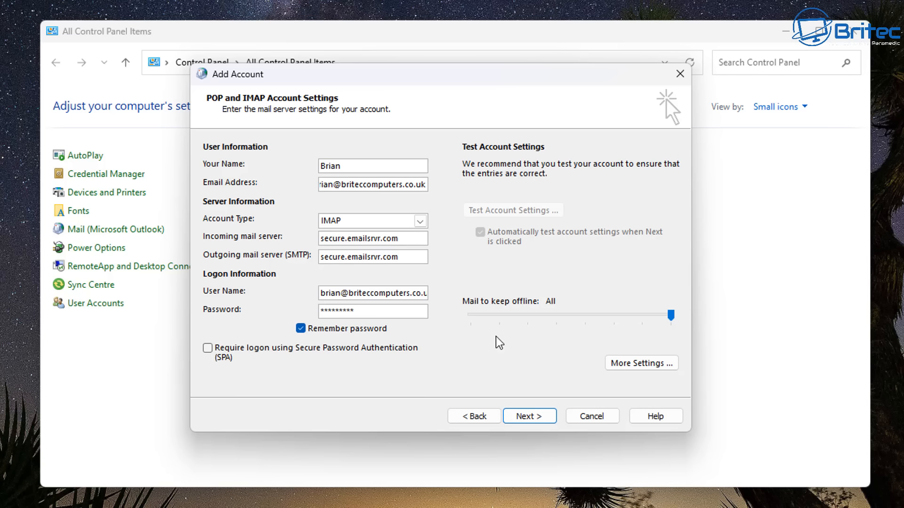
{"action": "type", "text": "******"}
Open More Settings to the Advanced tab and check the notes for the required ports
{"action": "left_click", "coordinate": [648, 373]}
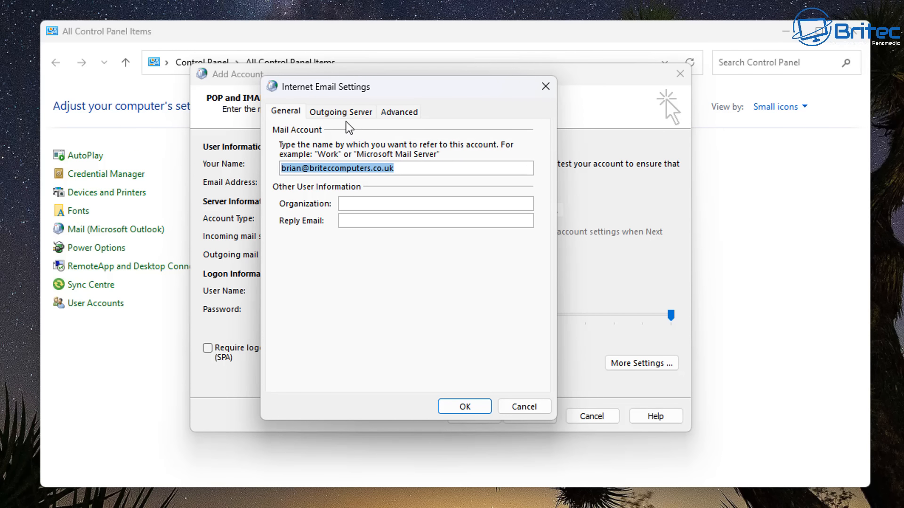
{"action": "left_click", "coordinate": [351, 113]}
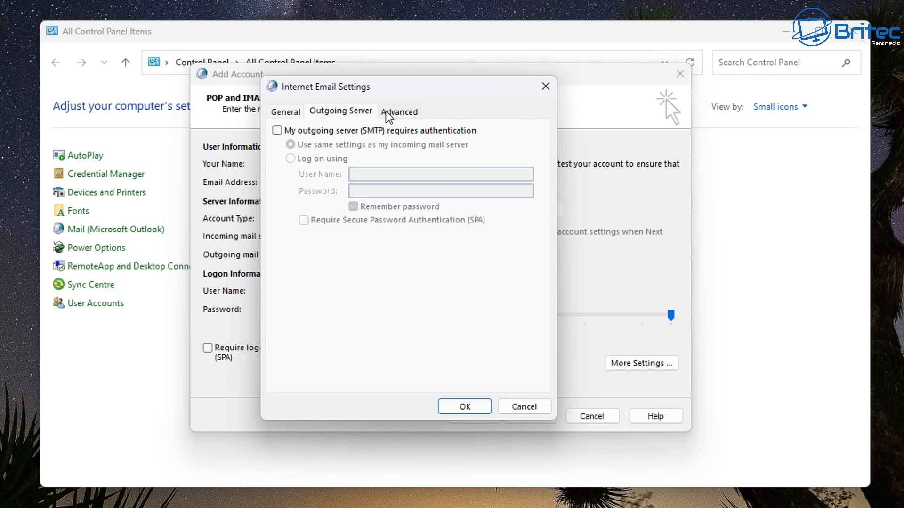
{"action": "left_click", "coordinate": [398, 114]}
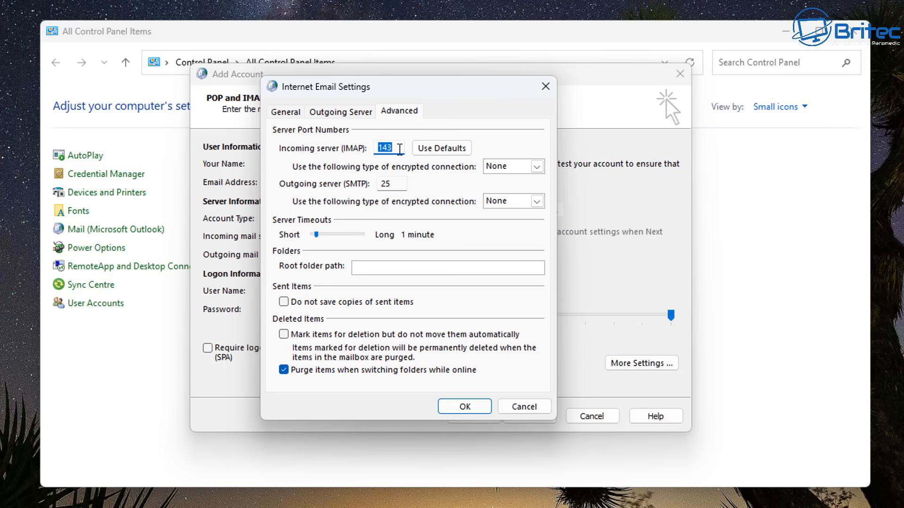
{"action": "key", "text": "alt+Tab"}
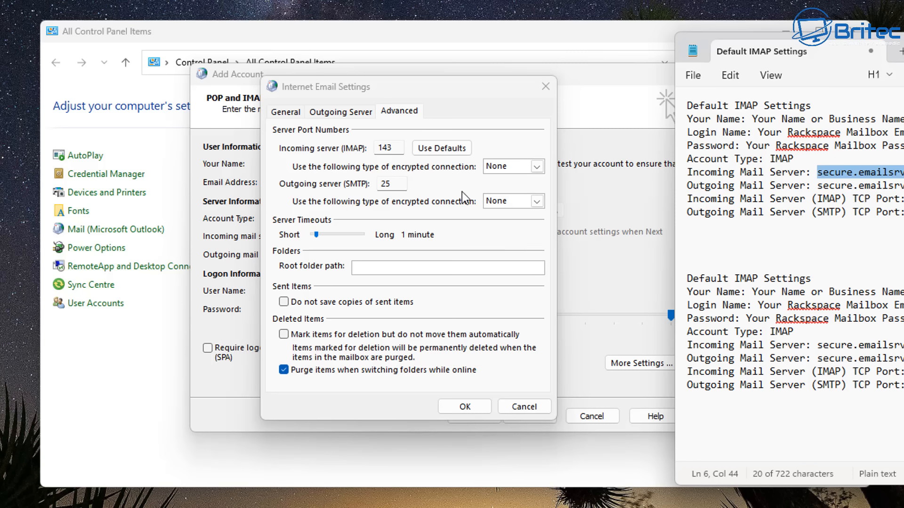
Set incoming IMAP to port 993 and outgoing SMTP to port 465, both using SSL/TLS
{"action": "left_click", "coordinate": [399, 151]}
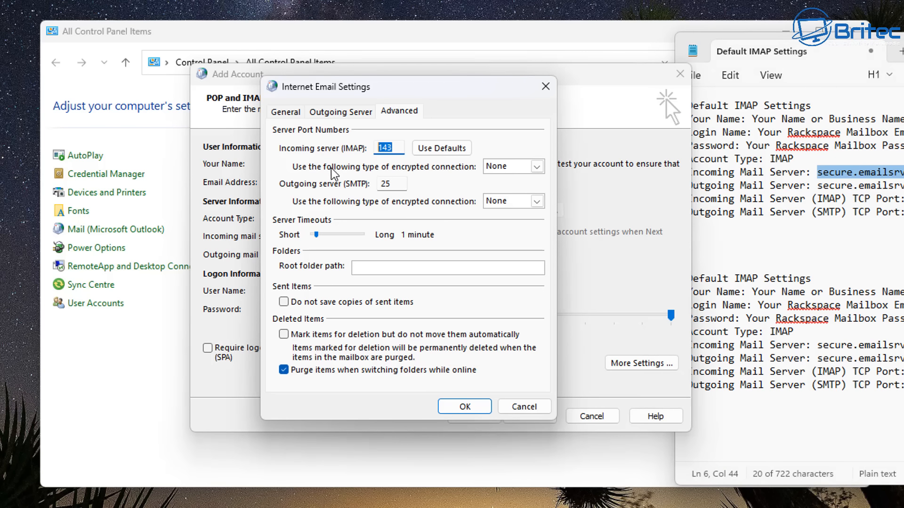
{"action": "type", "text": "993"}
{"action": "left_click", "coordinate": [523, 170]}
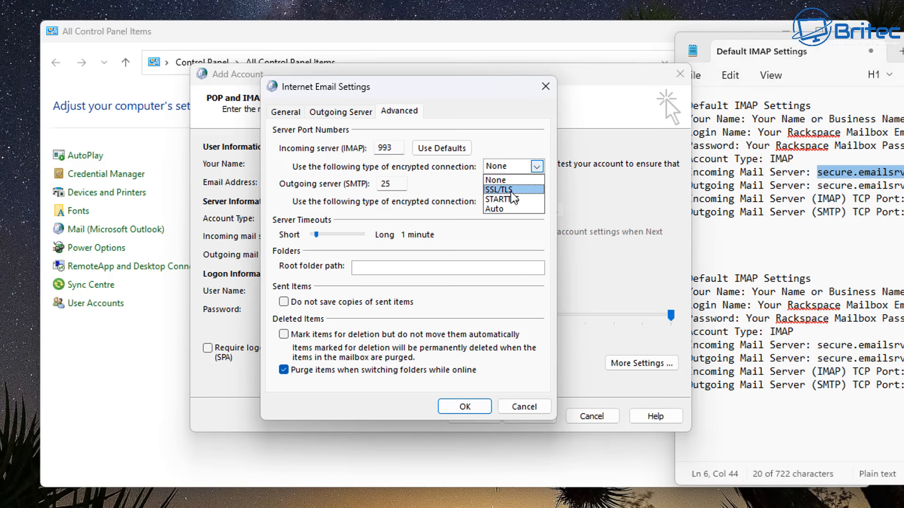
{"action": "left_click", "coordinate": [513, 194]}
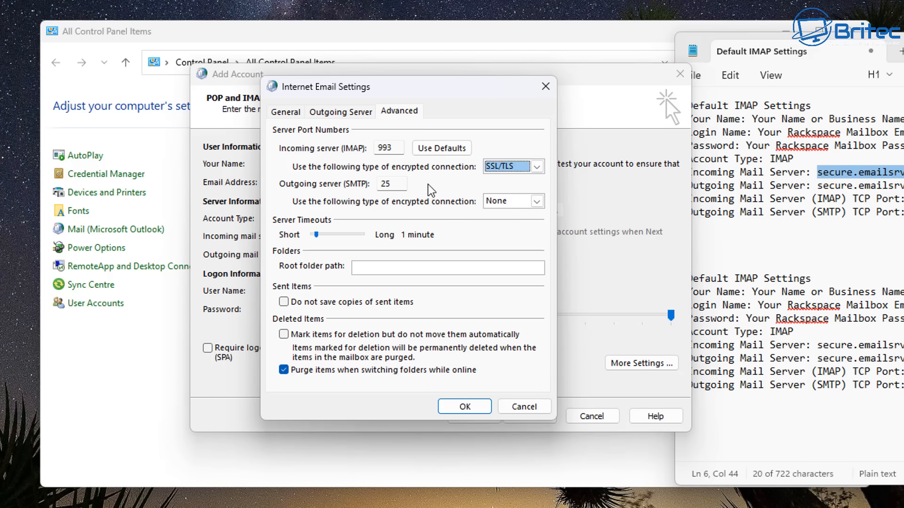
{"action": "left_click", "coordinate": [503, 201]}
{"action": "left_click", "coordinate": [499, 224]}
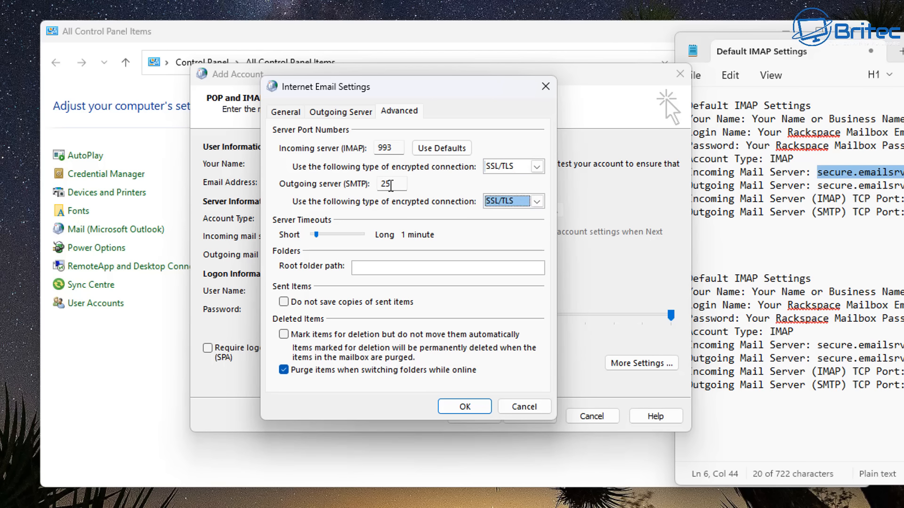
{"action": "double_click", "coordinate": [385, 183]}
{"action": "type", "text": "46"}
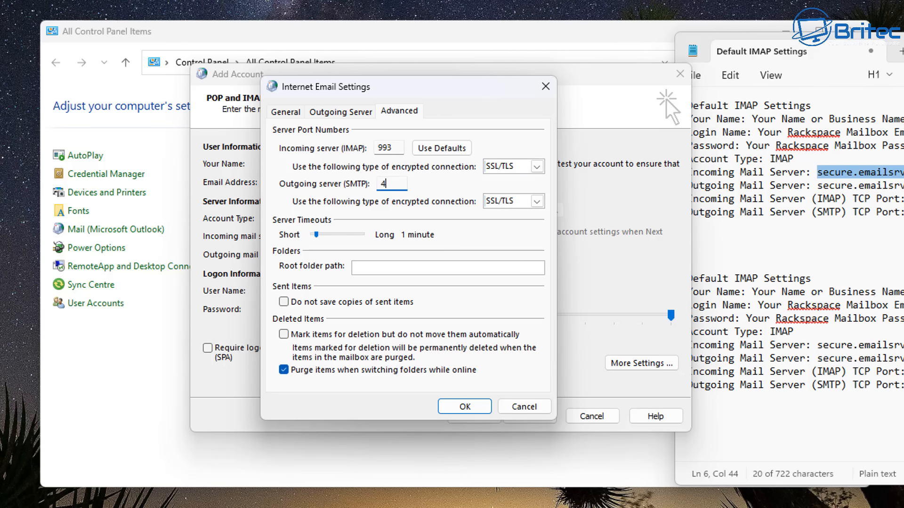
{"action": "type", "text": "5"}
Require outgoing server authentication, save the settings, and pass both account tests
{"action": "left_click", "coordinate": [340, 112]}
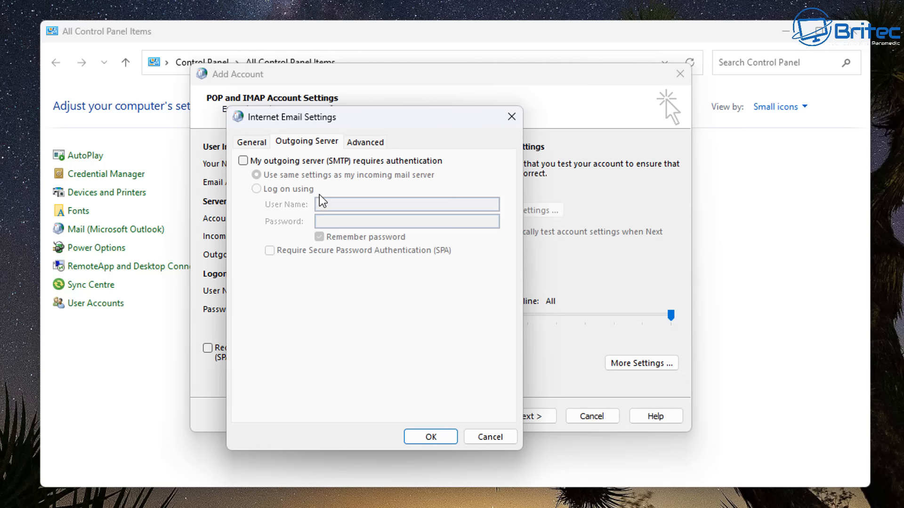
{"action": "left_click", "coordinate": [251, 161]}
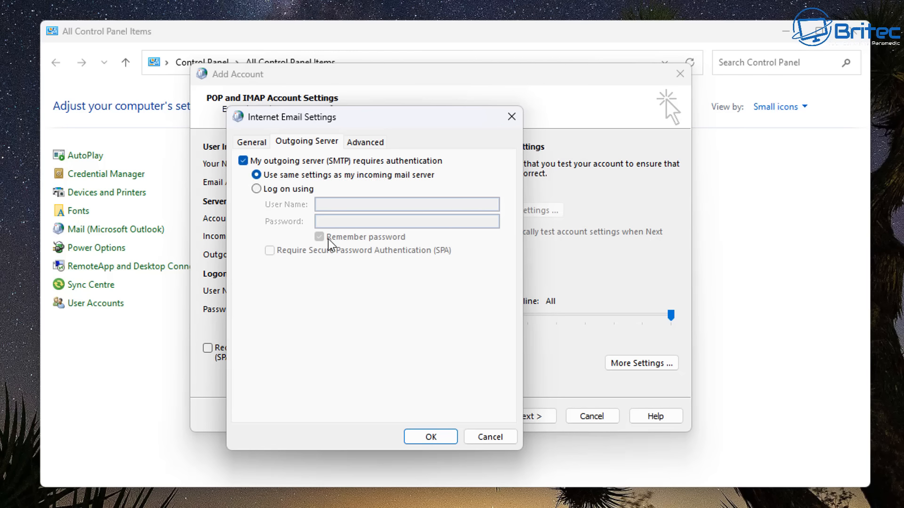
{"action": "left_click", "coordinate": [431, 438]}
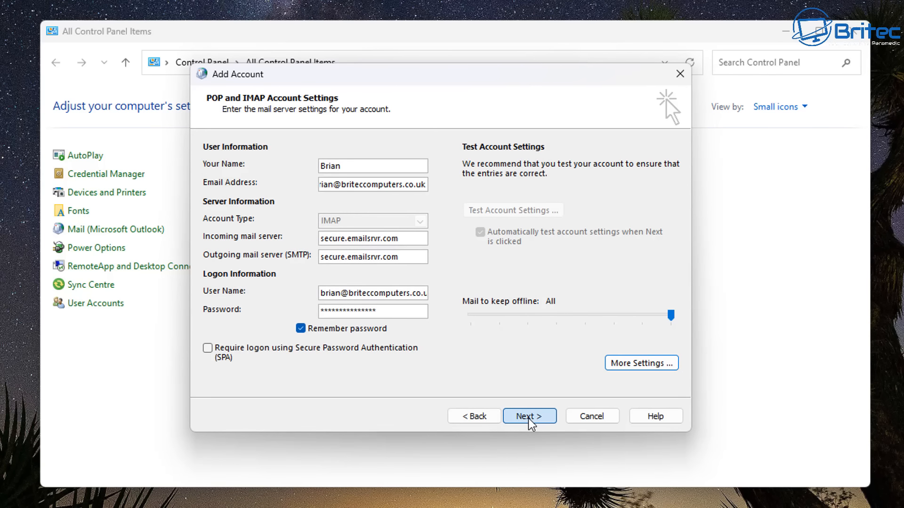
{"action": "left_click", "coordinate": [528, 419]}
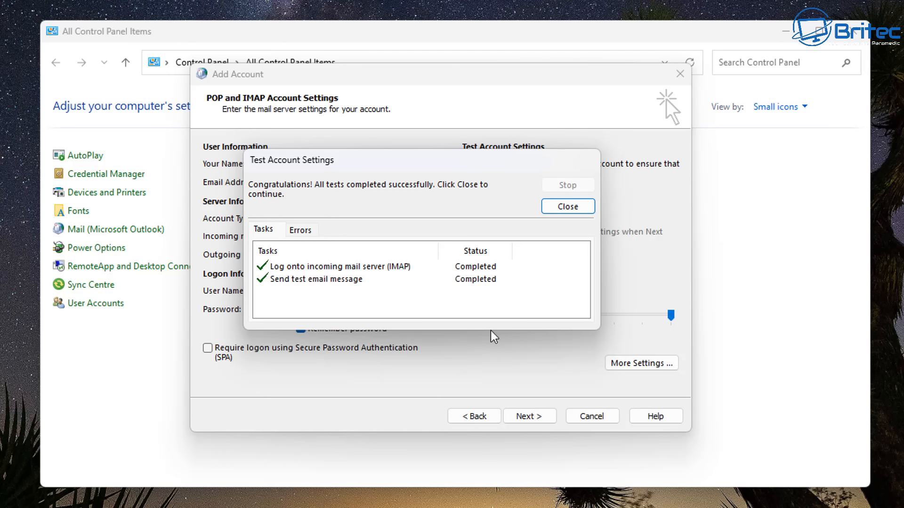
{"action": "left_click", "coordinate": [563, 207]}
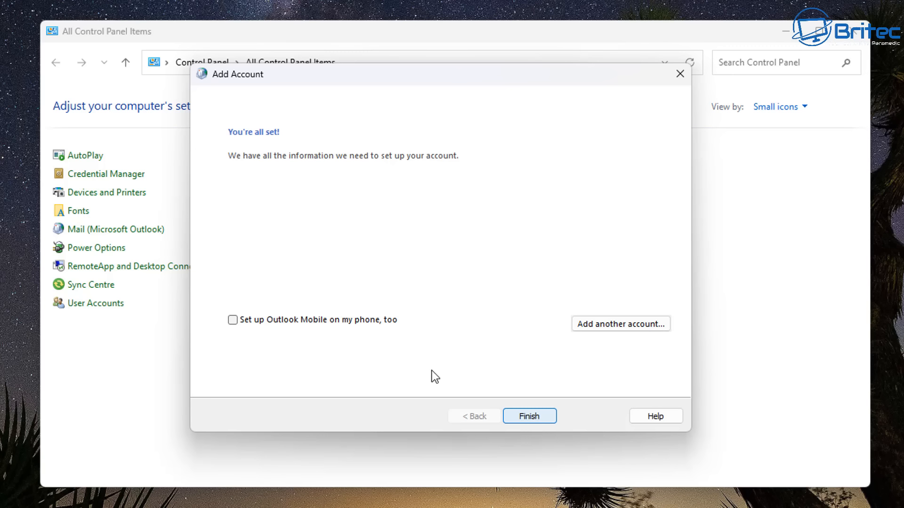
Finish the account wizard, close the Mail profiles window, and close Control Panel
{"action": "left_click", "coordinate": [535, 416]}
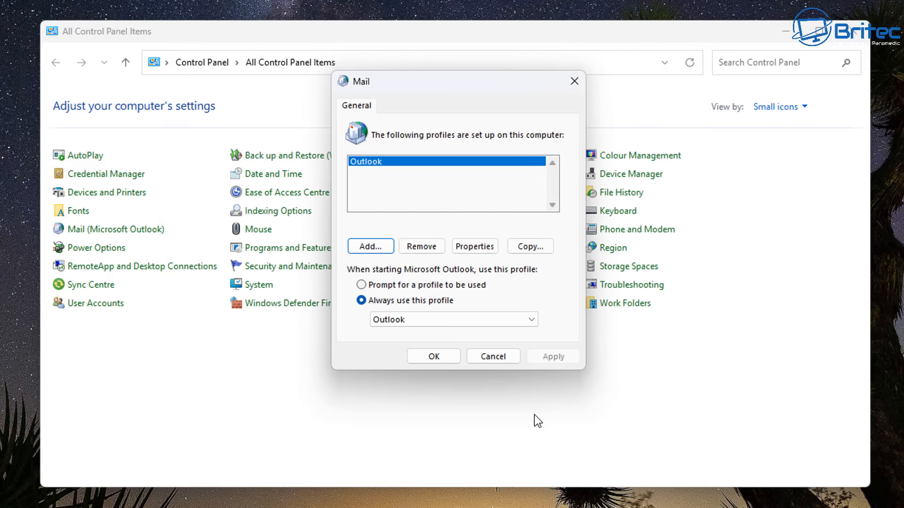
{"action": "left_click", "coordinate": [434, 359]}
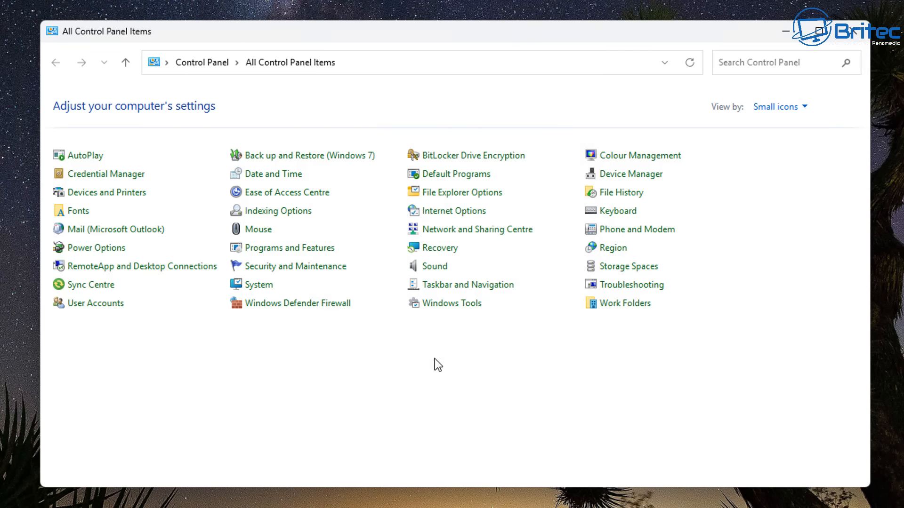
{"action": "left_click", "coordinate": [858, 31]}
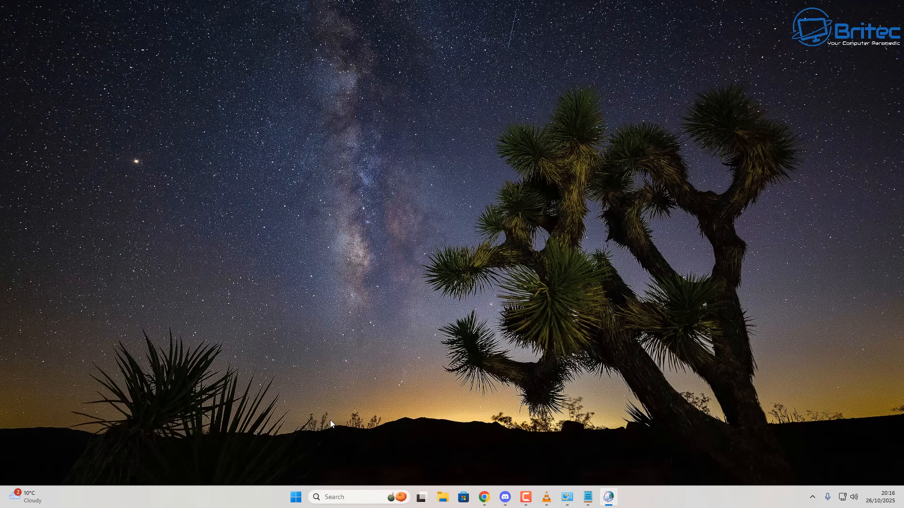
Launch classic Outlook from Start, open the new account's Inbox, and dismiss the welcome tip
{"action": "right_click", "coordinate": [296, 498]}
{"action": "left_click", "coordinate": [344, 438]}
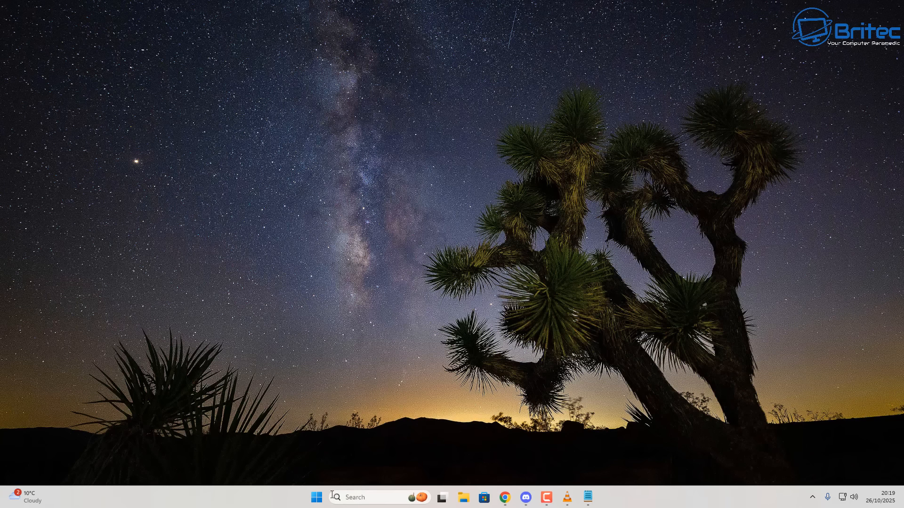
{"action": "key", "text": "super"}
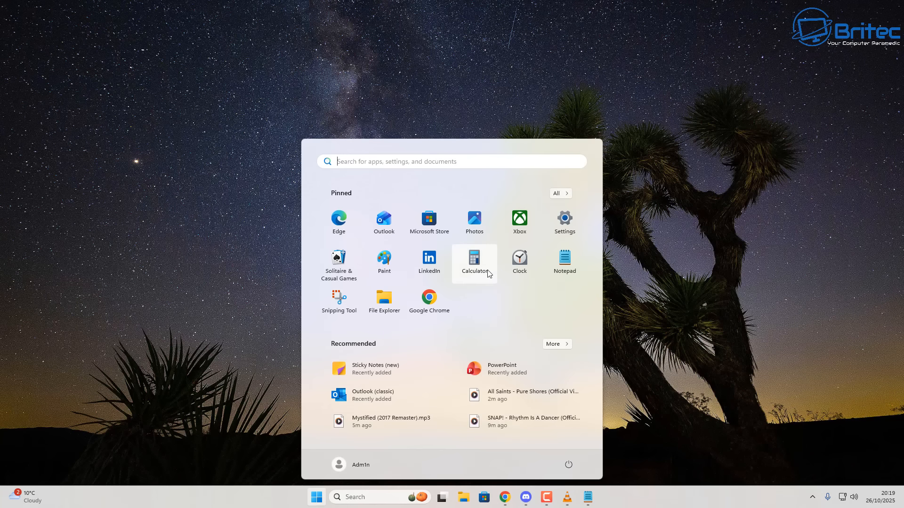
{"action": "left_click", "coordinate": [356, 396]}
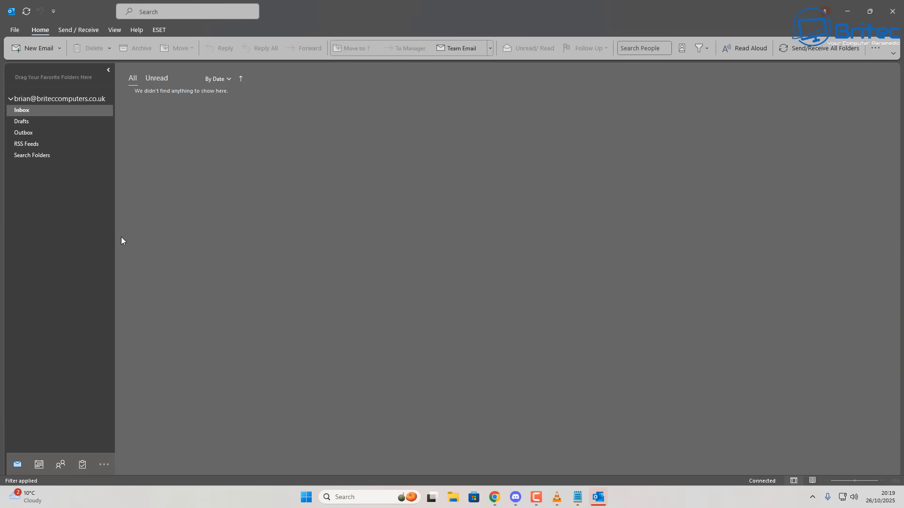
{"action": "left_click", "coordinate": [33, 97]}
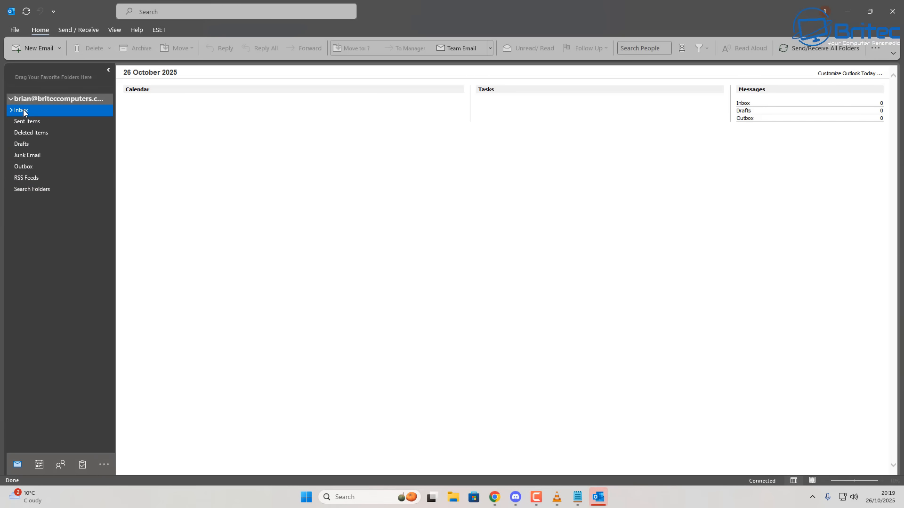
{"action": "left_click", "coordinate": [24, 110]}
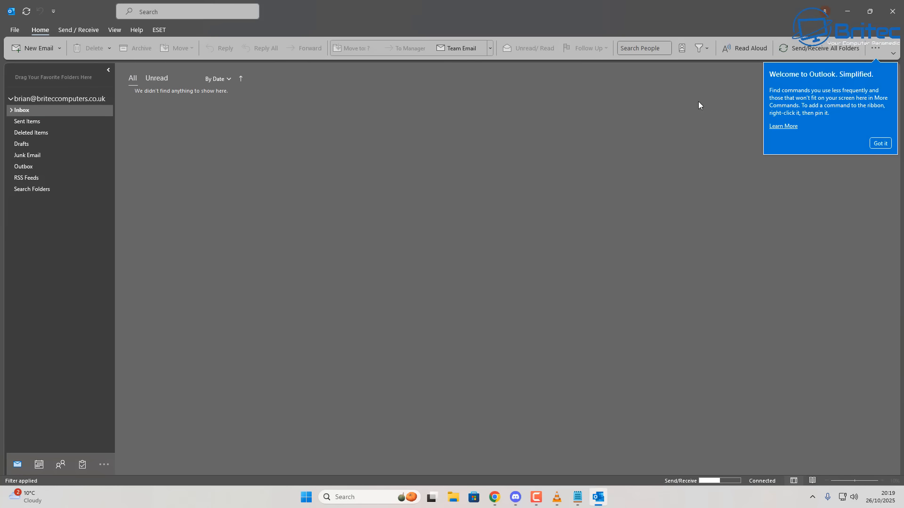
{"action": "left_click", "coordinate": [878, 145]}
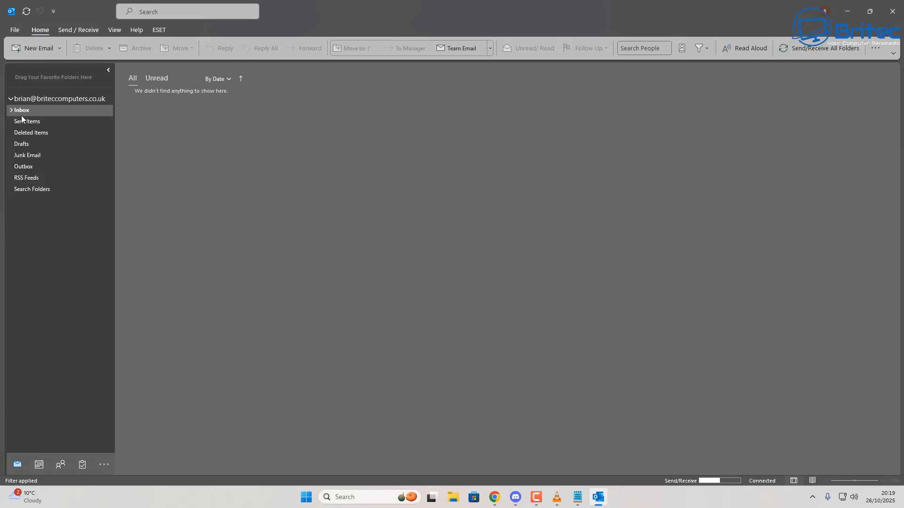
Check Outlook Today, the Inbox's 31 synced messages, Sent Items, Deleted Items, Junk Email and Drafts
{"action": "right_click", "coordinate": [43, 98]}
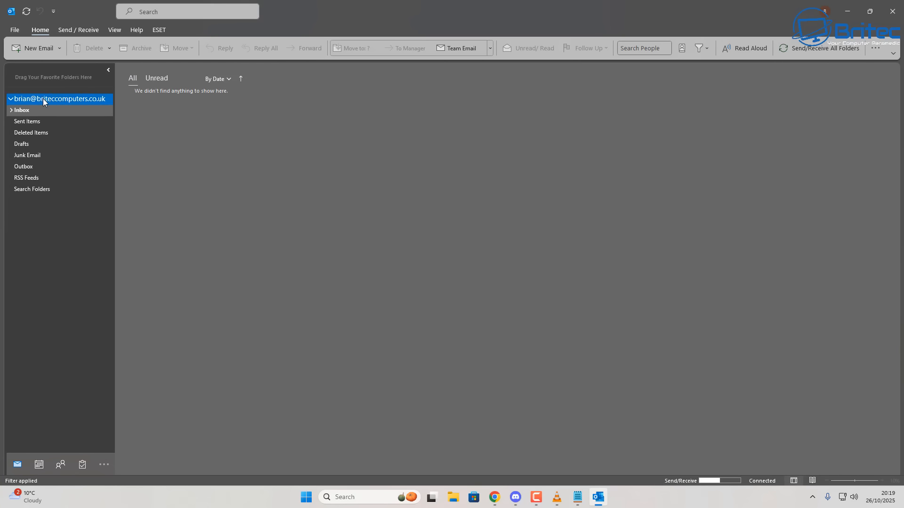
{"action": "left_click", "coordinate": [24, 98]}
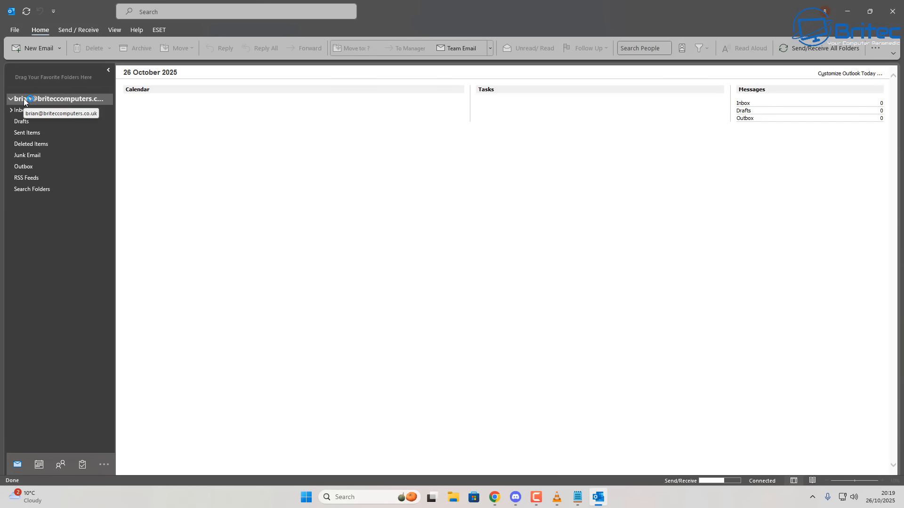
{"action": "left_click", "coordinate": [32, 112]}
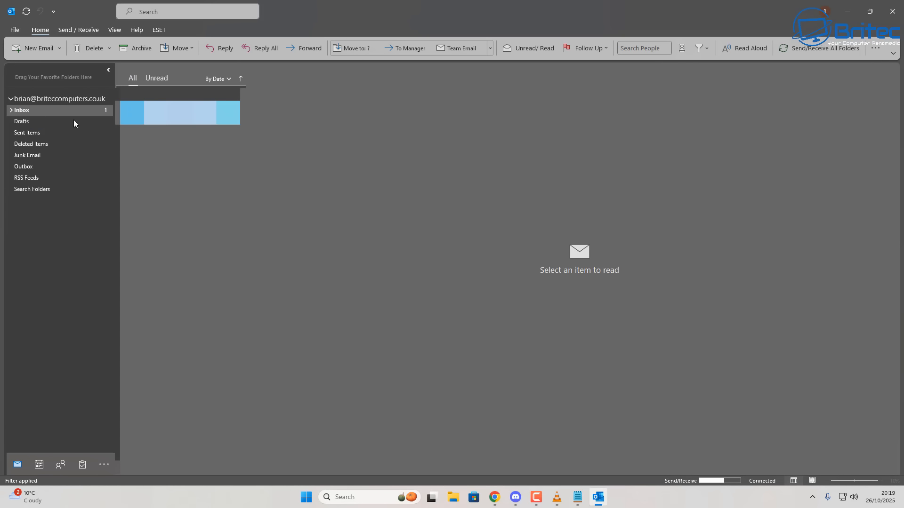
{"action": "left_click", "coordinate": [104, 137]}
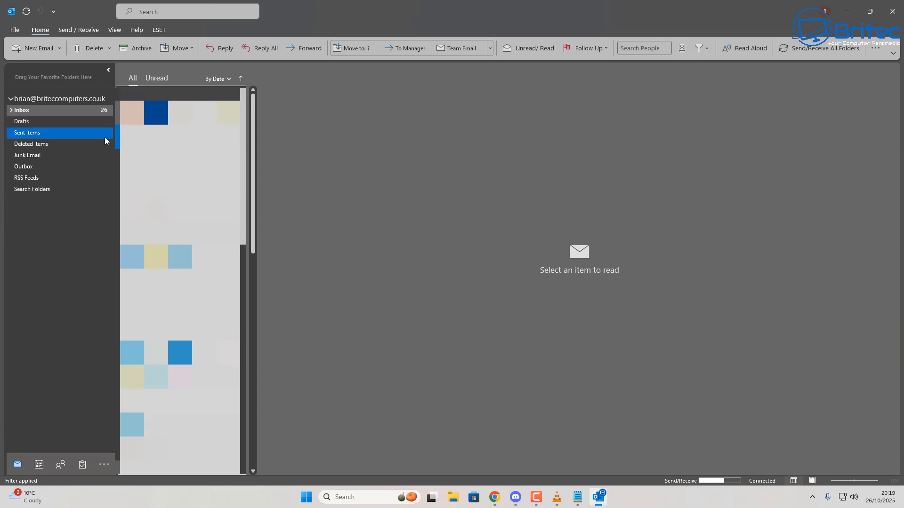
{"action": "left_click", "coordinate": [106, 143]}
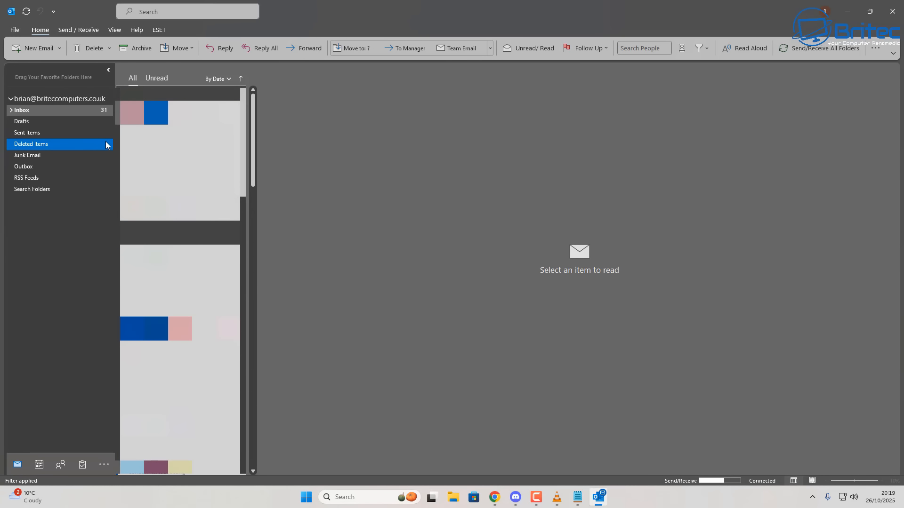
{"action": "left_click", "coordinate": [107, 152]}
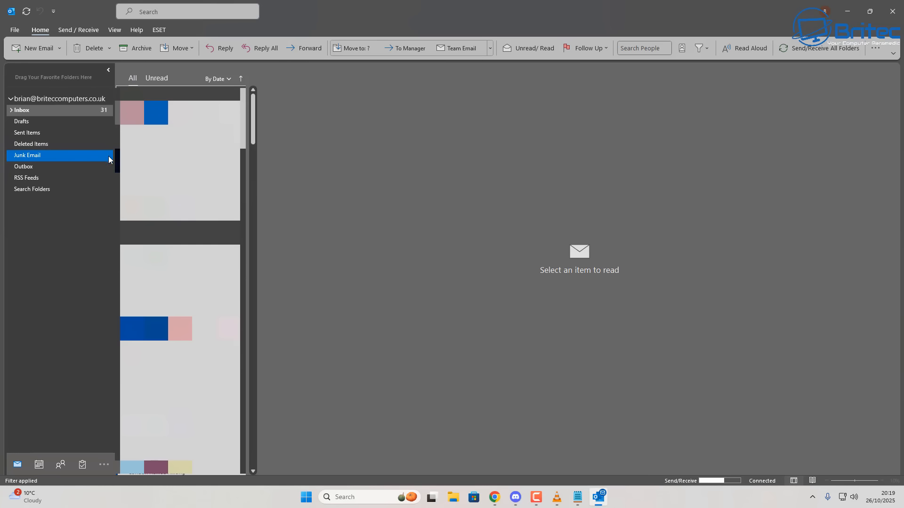
{"action": "left_click", "coordinate": [102, 123]}
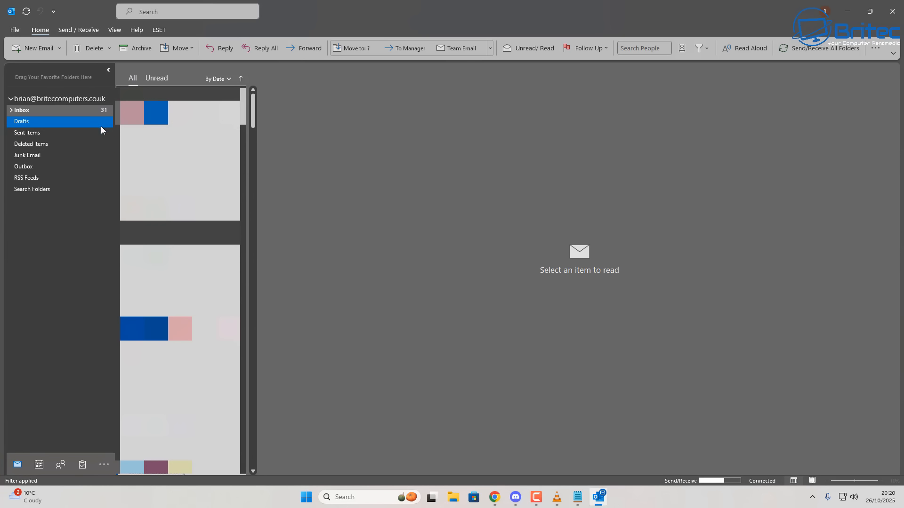
{"action": "left_click", "coordinate": [16, 30]}
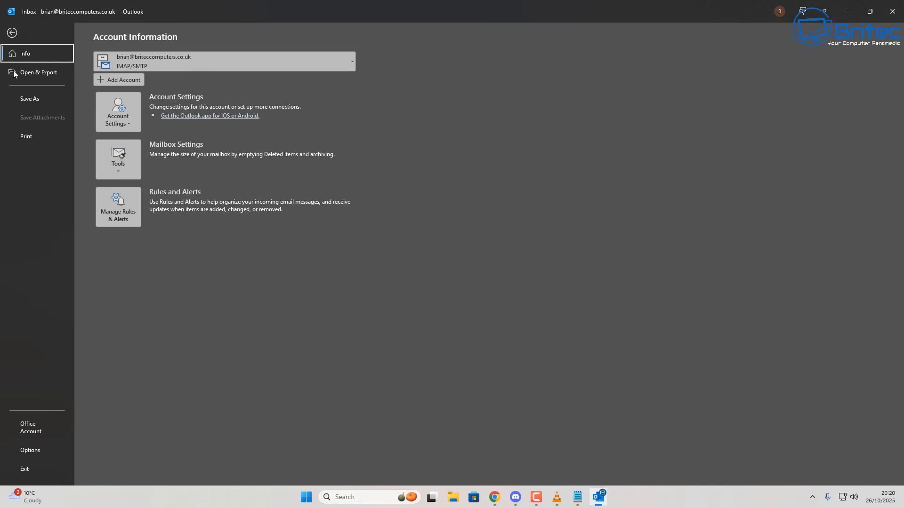
{"action": "left_click", "coordinate": [115, 111]}
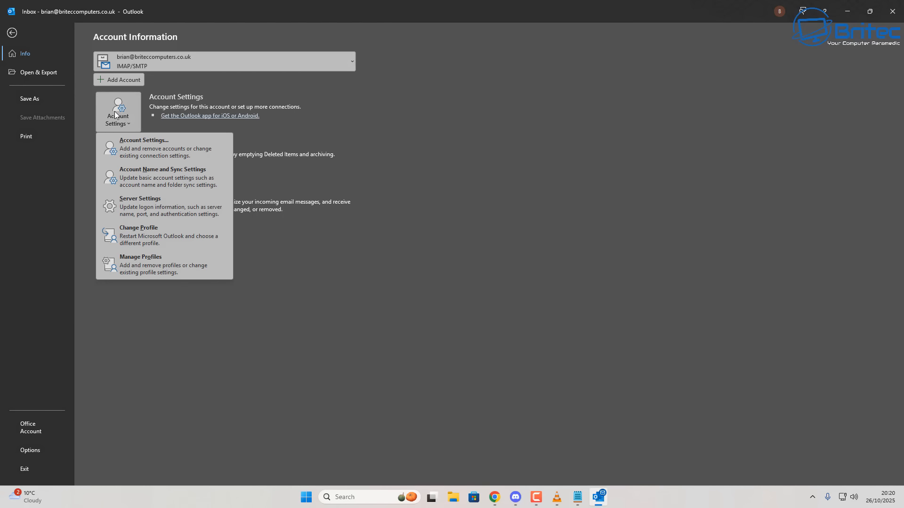
{"action": "left_click", "coordinate": [119, 143]}
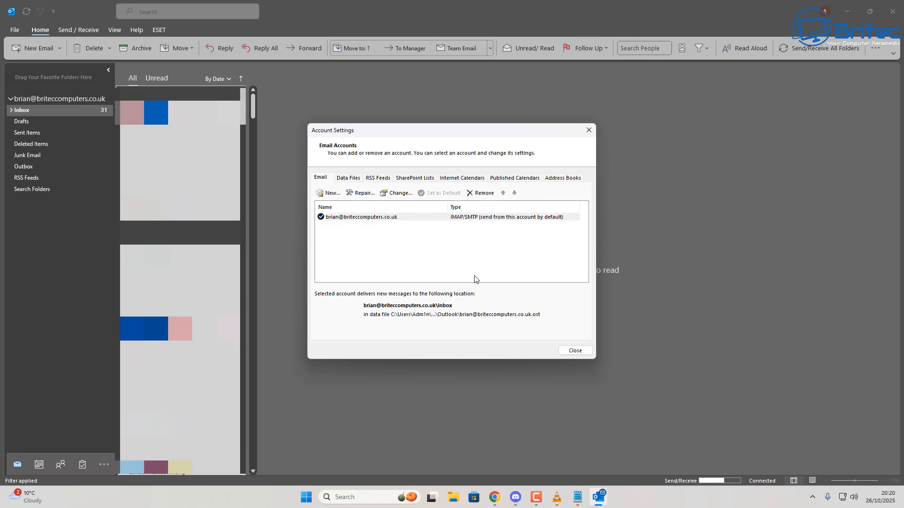
{"action": "left_click", "coordinate": [588, 130]}
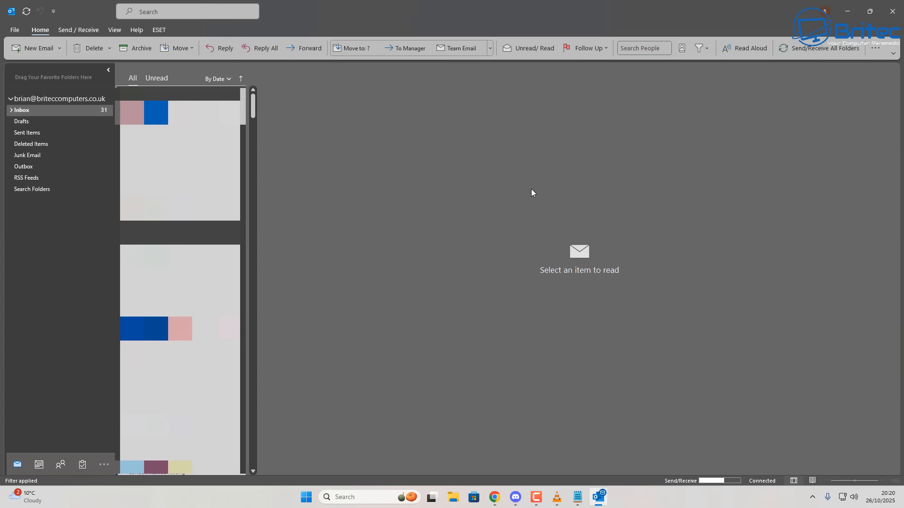
Close Outlook, leaving the Windows desktop showing
{"action": "left_click", "coordinate": [893, 13]}
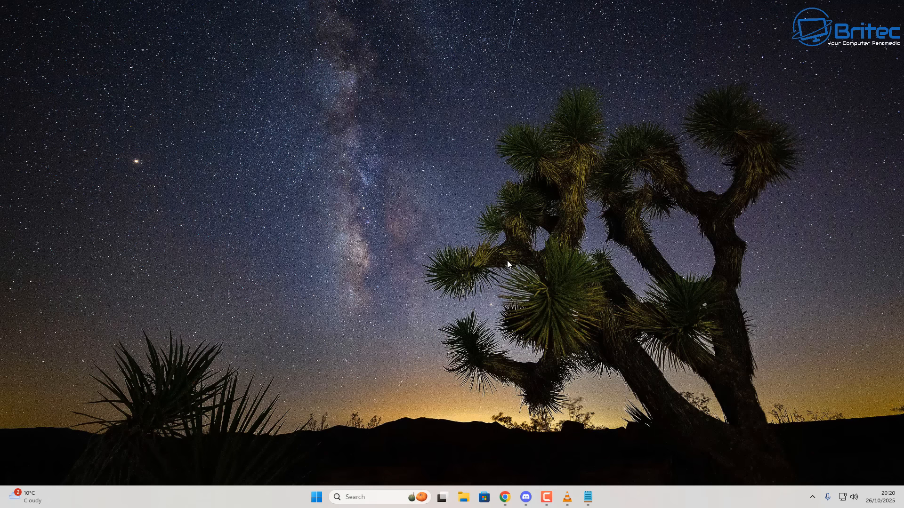